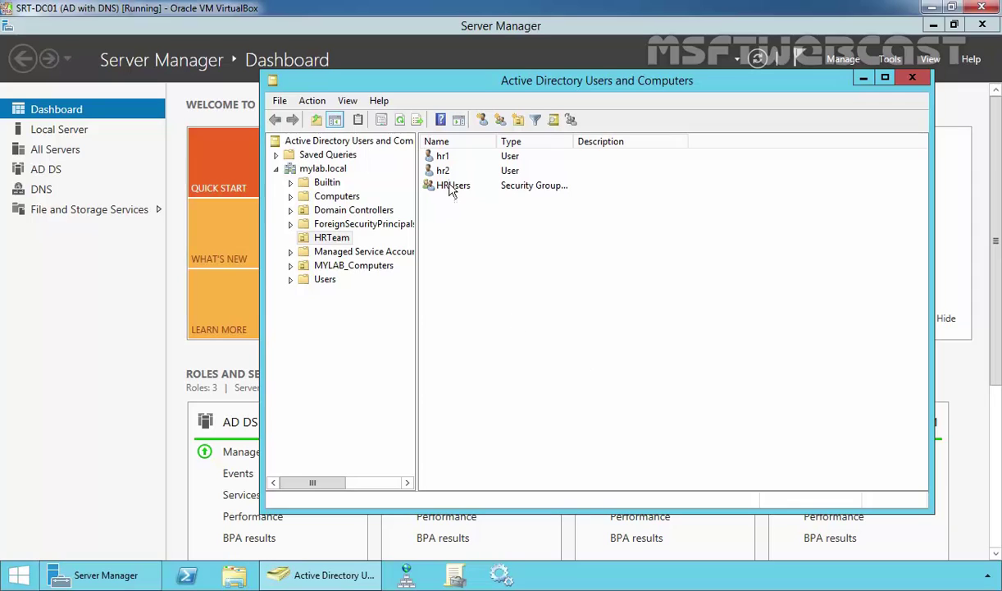
pyautogui.click(432, 158)
pyautogui.click(440, 169)
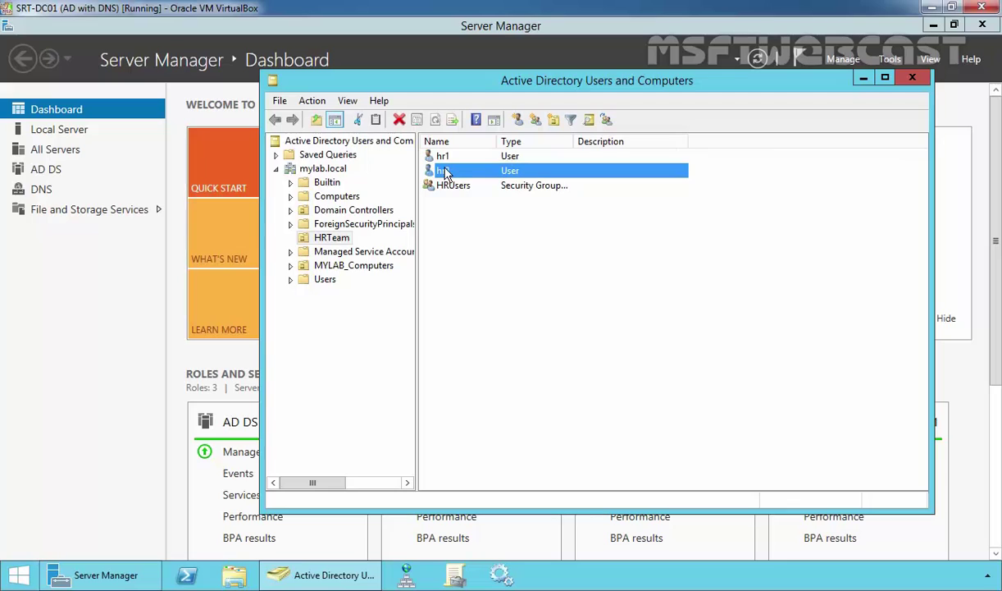
pyautogui.click(439, 185)
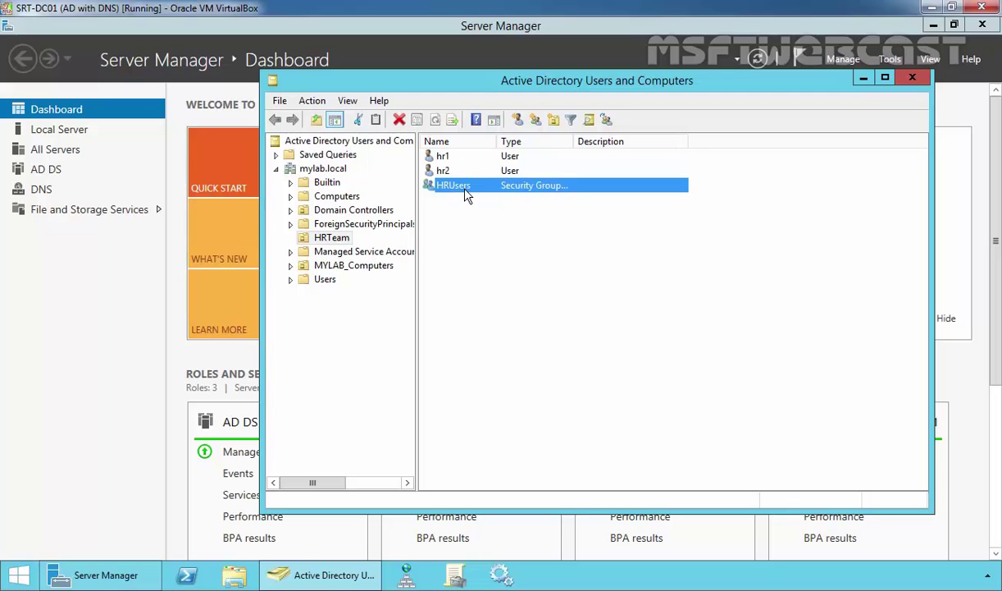
pyautogui.doubleClick(465, 194)
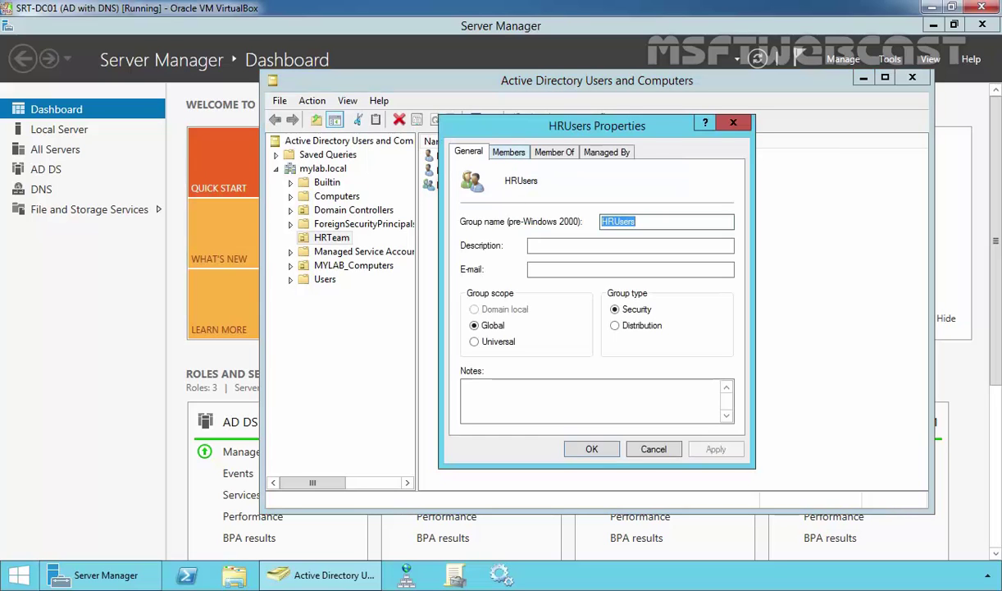
pyautogui.hotkey('ctrl', 'Tab')
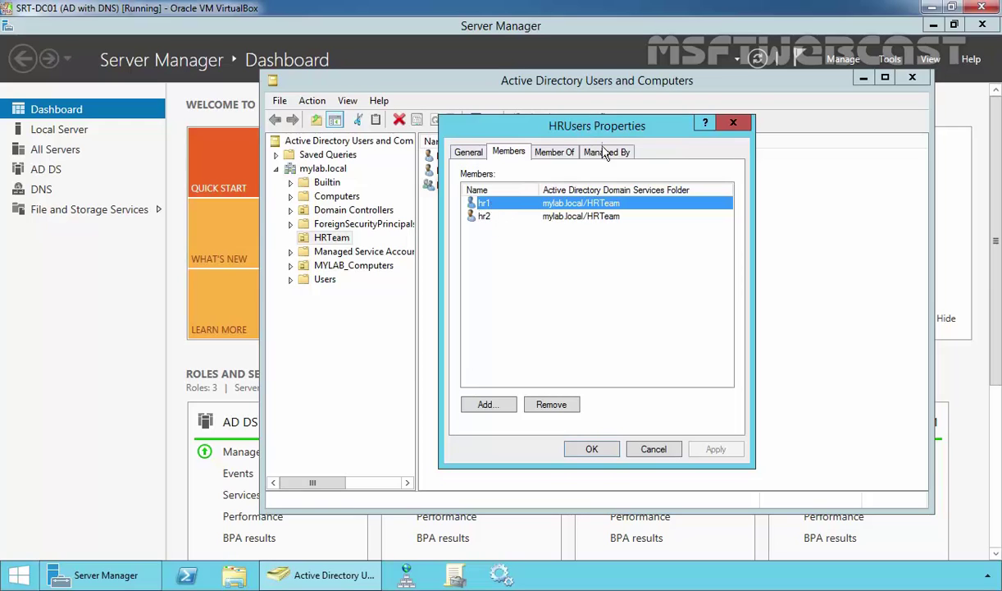
pyautogui.click(592, 449)
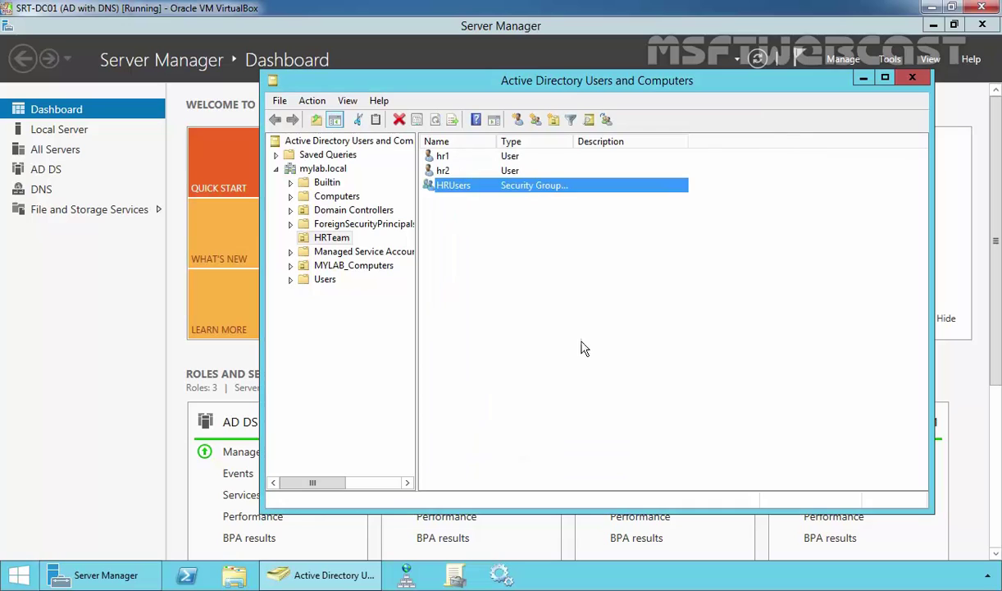
# - Make a new folder named HRdata on Local Disk (C:), then bring Server Manager back to the front
pyautogui.click(233, 576)
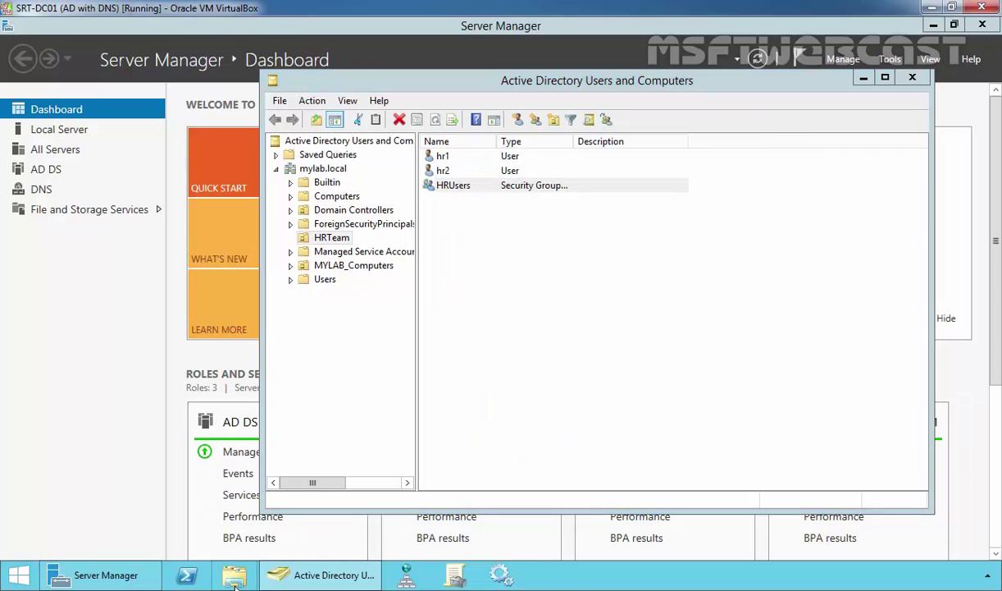
pyautogui.doubleClick(409, 336)
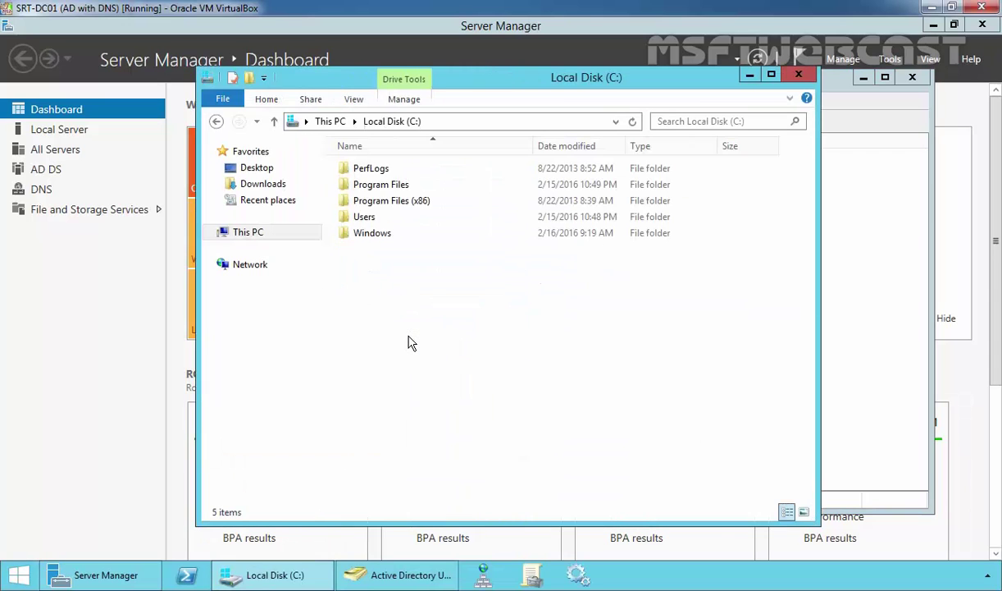
pyautogui.rightClick(443, 320)
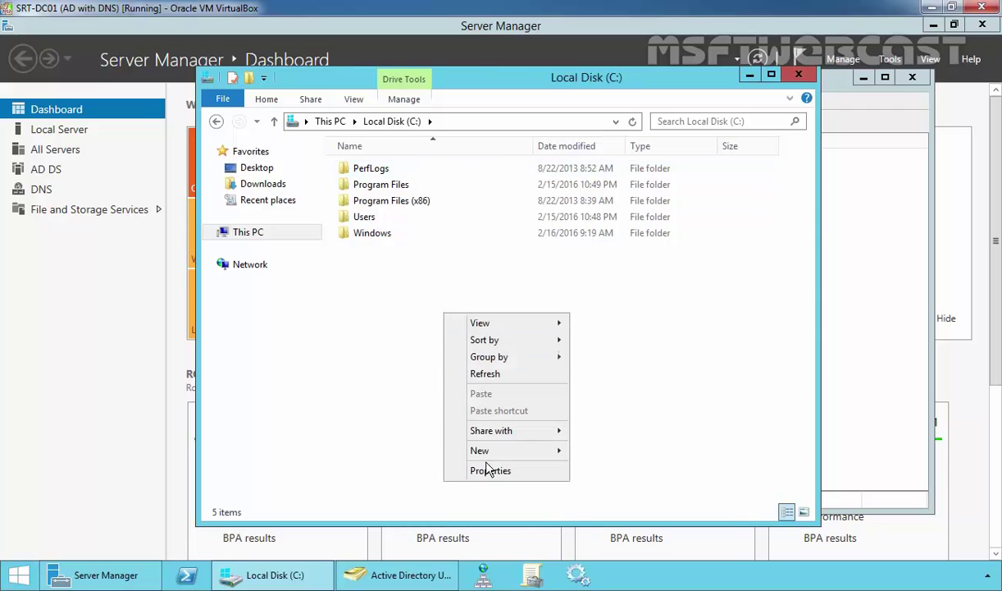
pyautogui.moveTo(497, 388)
pyautogui.click(603, 448)
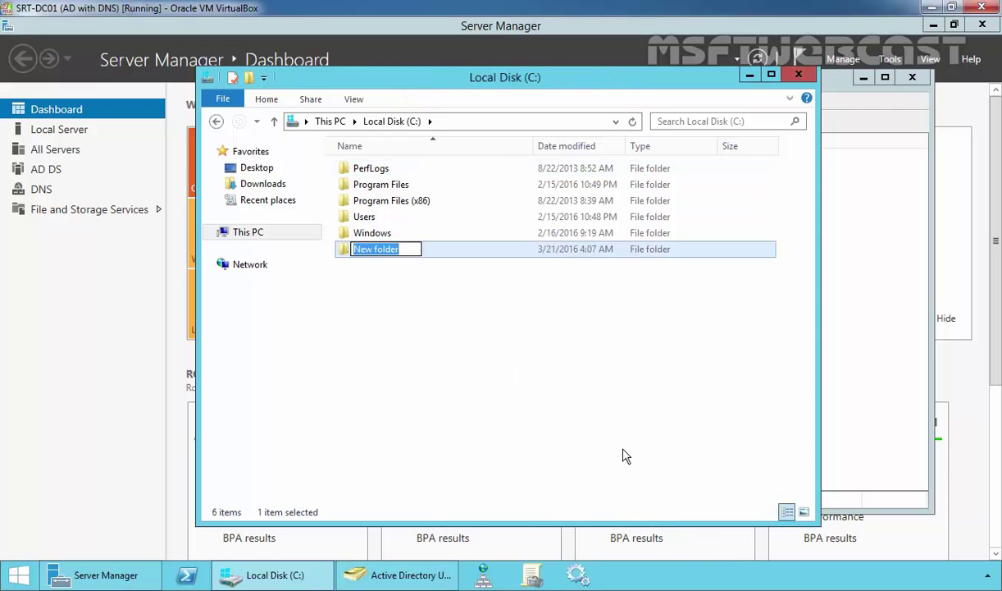
pyautogui.write('HRdata')
pyautogui.press('Return')
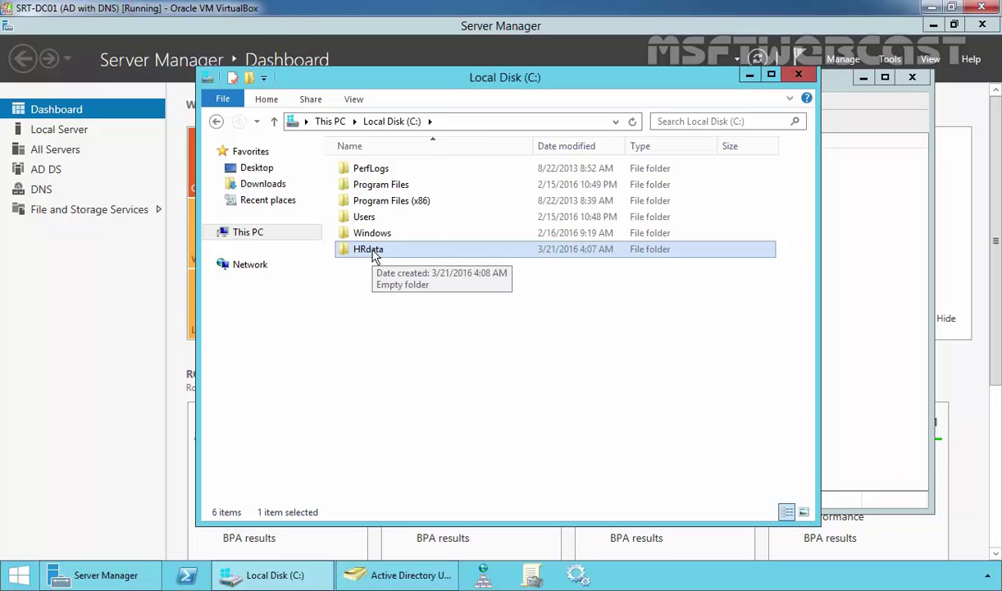
pyautogui.click(181, 280)
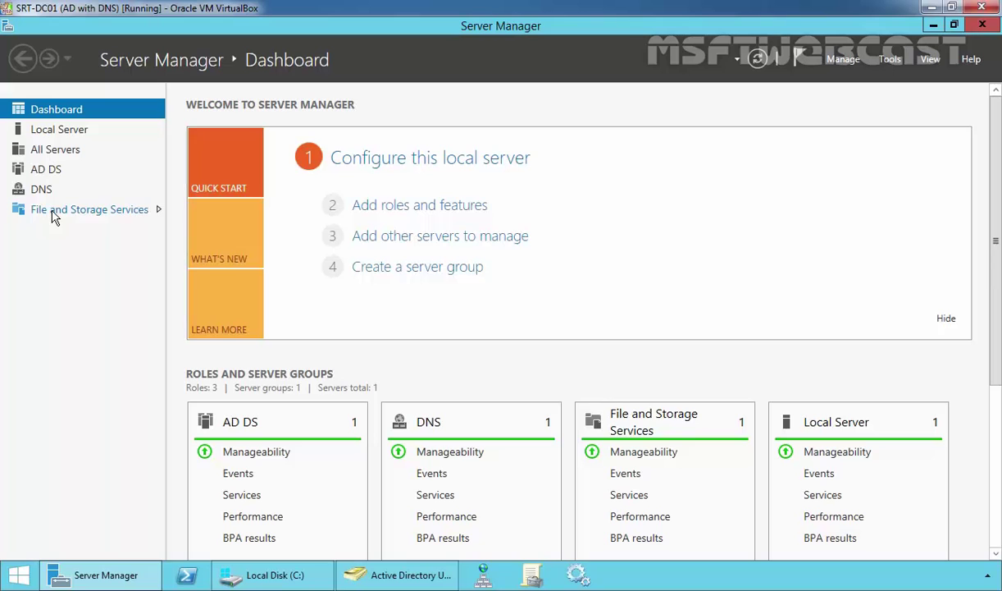
# - From File and Storage Services > Shares, start a New Share using the SMB Share - Quick profile
pyautogui.click(52, 215)
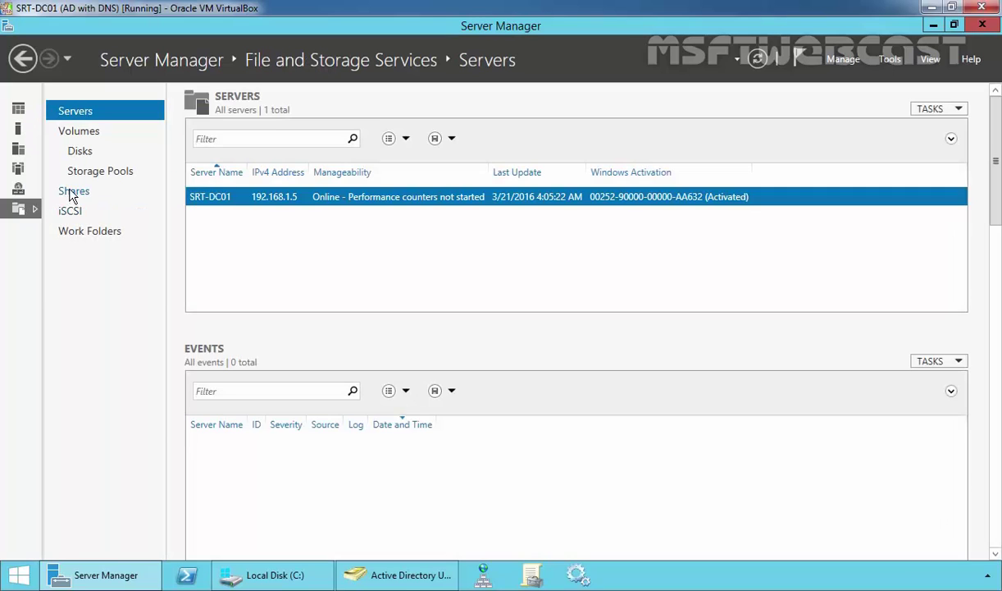
pyautogui.click(71, 196)
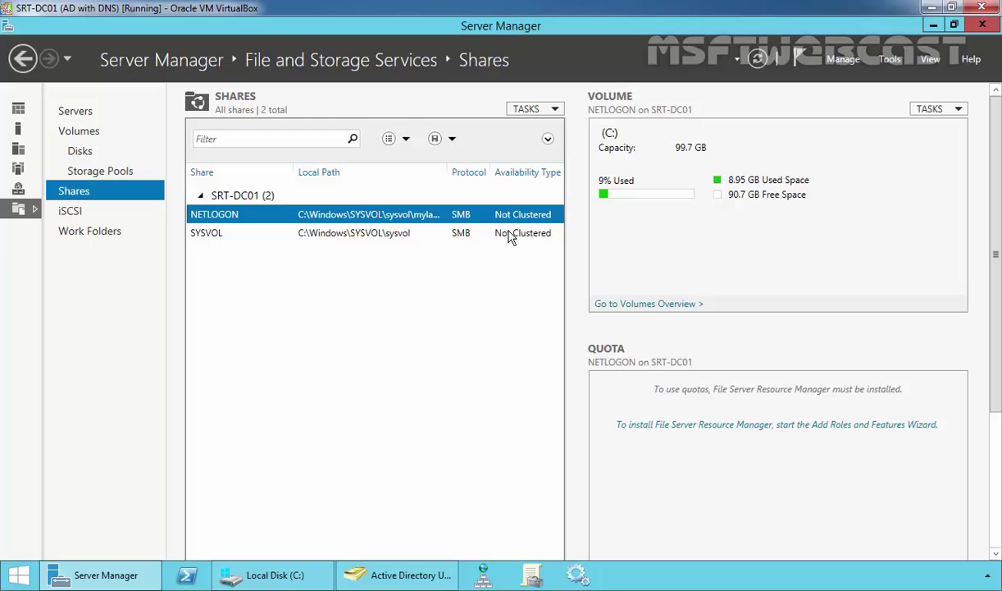
pyautogui.click(554, 111)
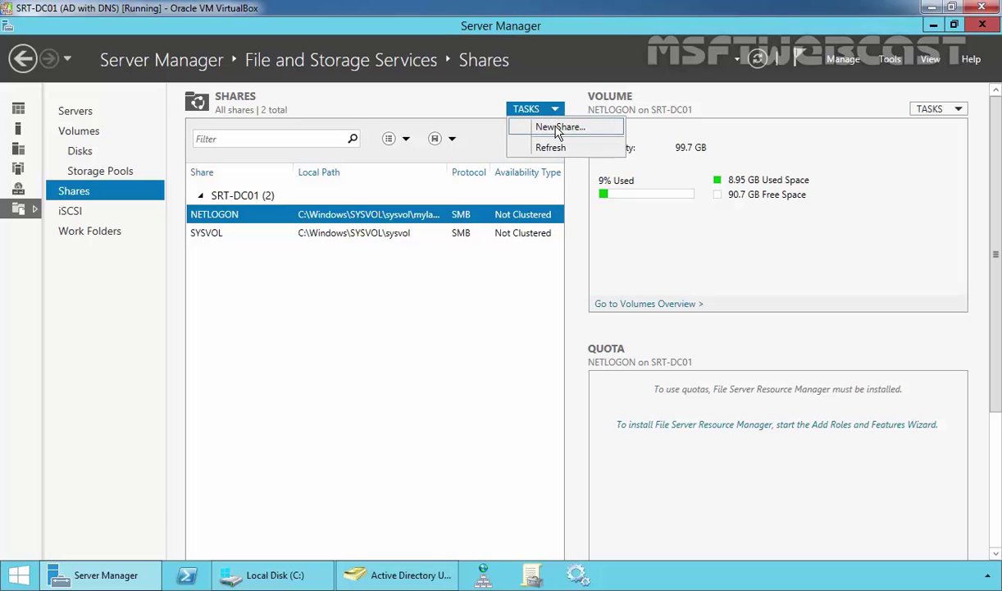
pyautogui.click(558, 128)
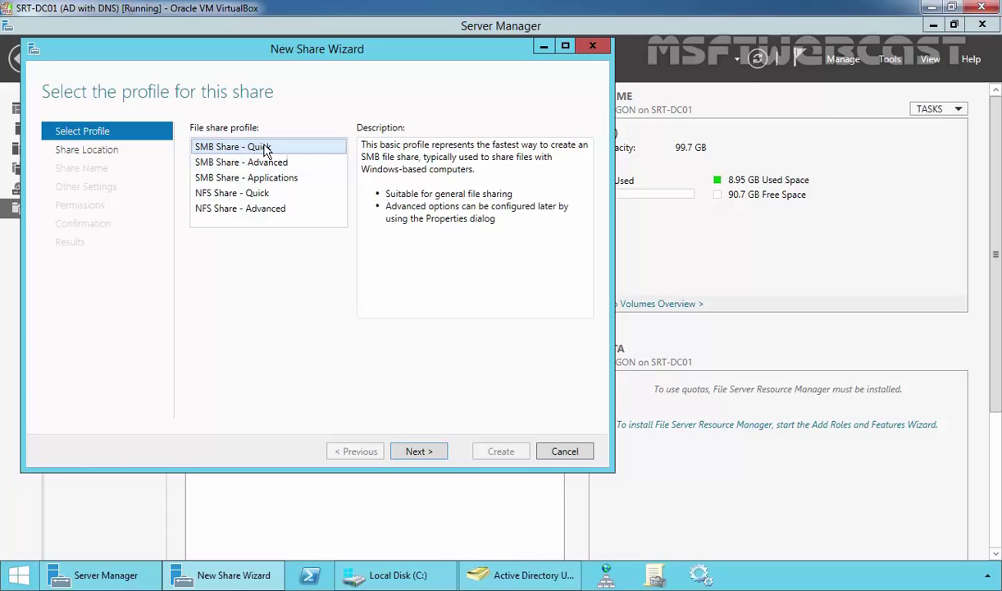
pyautogui.click(420, 452)
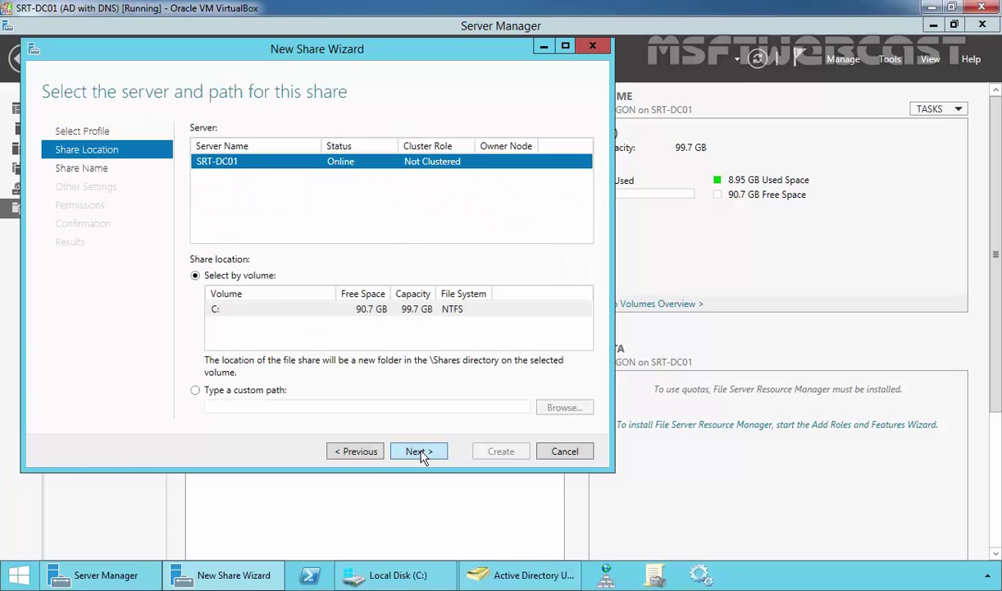
# - Set the share location to the custom path C:\hrdata
pyautogui.click(195, 390)
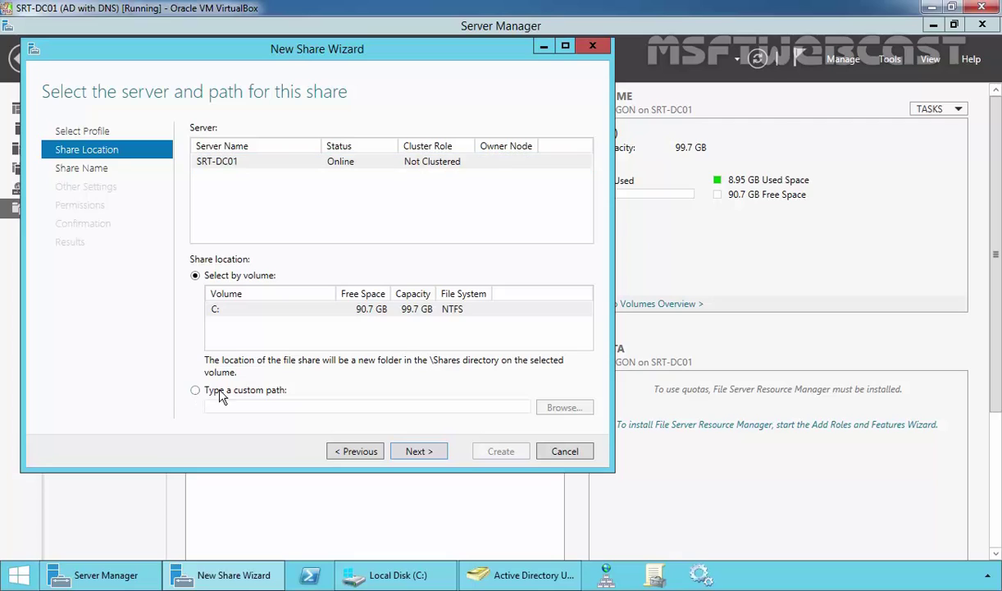
pyautogui.click(564, 408)
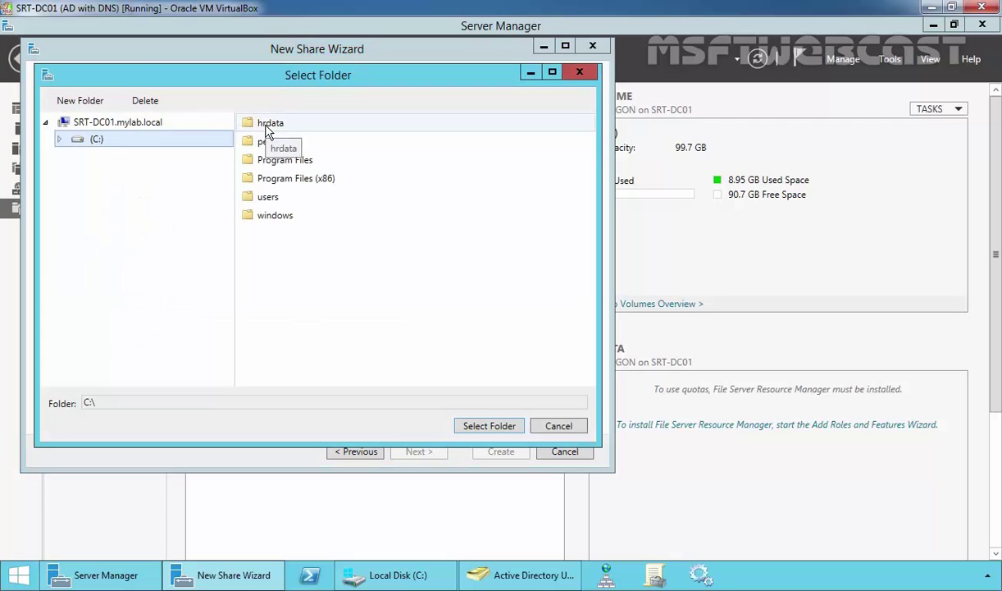
pyautogui.click(329, 129)
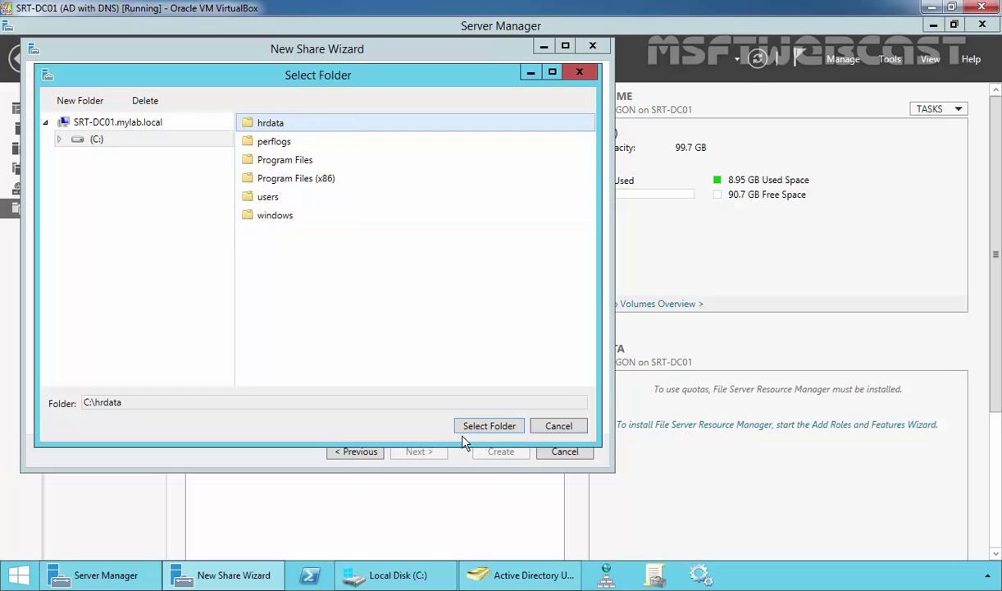
pyautogui.click(489, 426)
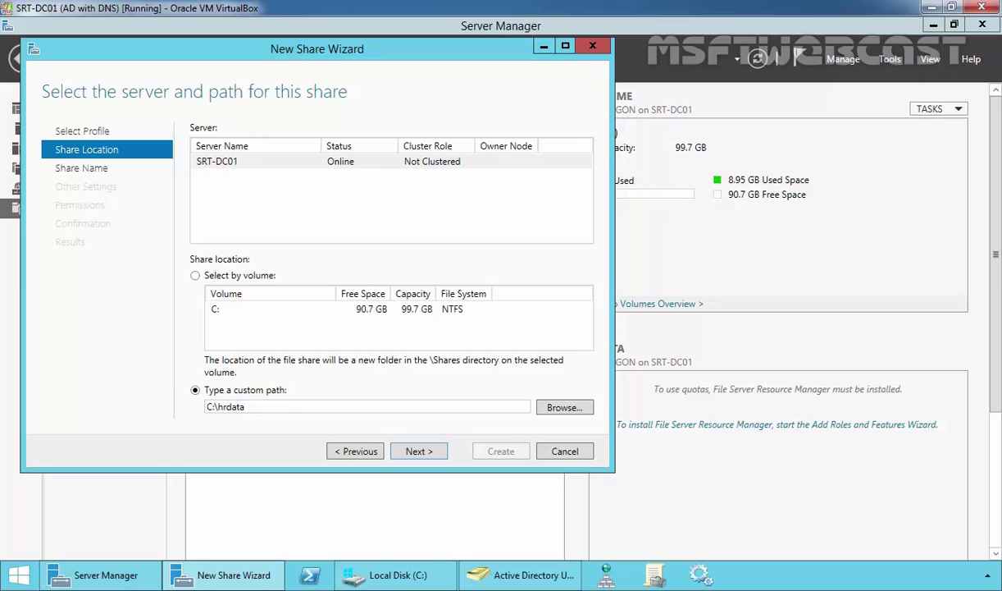
# - Keep the share name hrdata and the default settings, advancing to the Permissions page
pyautogui.click(418, 450)
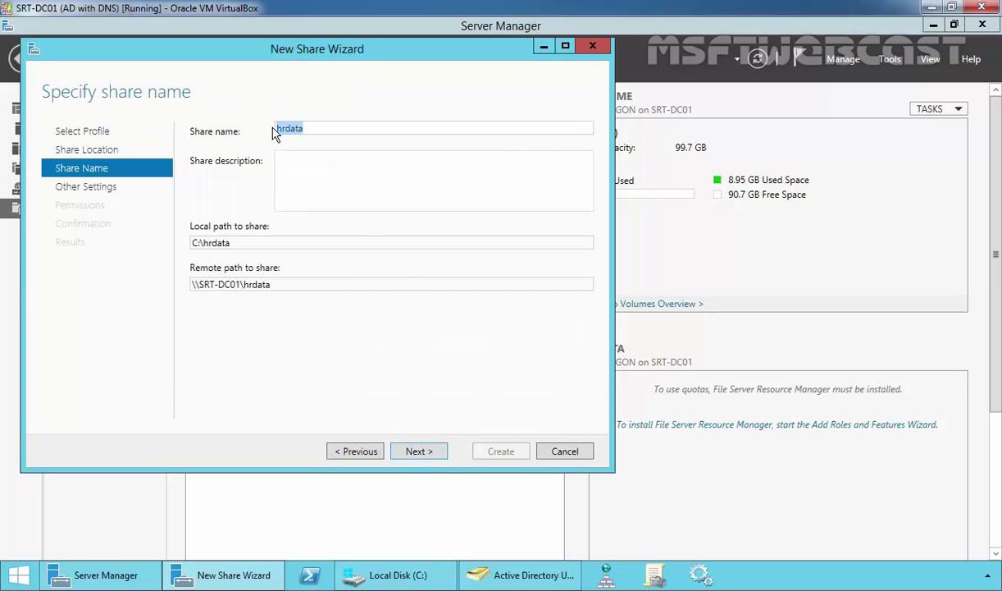
pyautogui.click(416, 455)
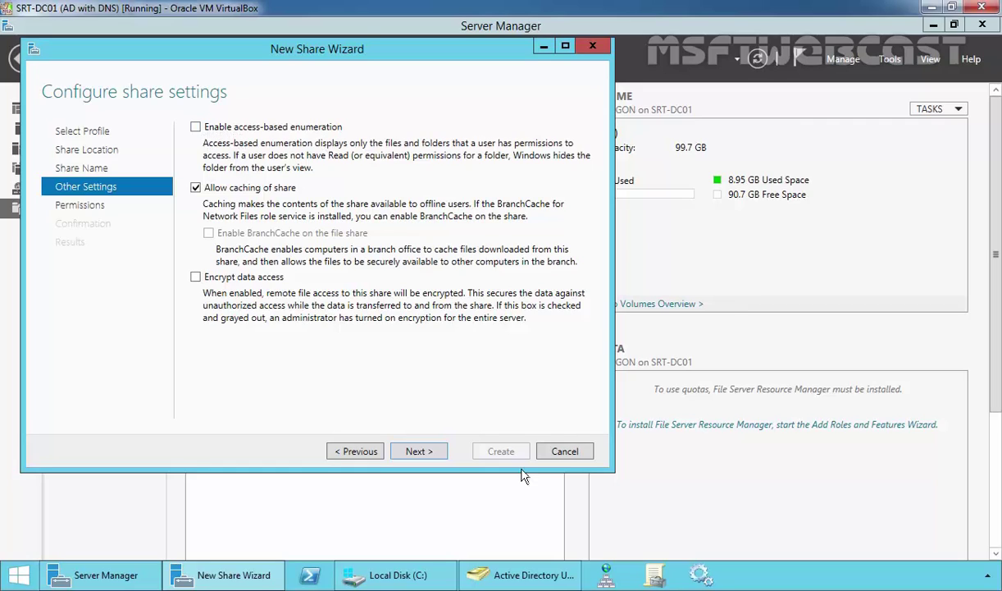
pyautogui.click(415, 449)
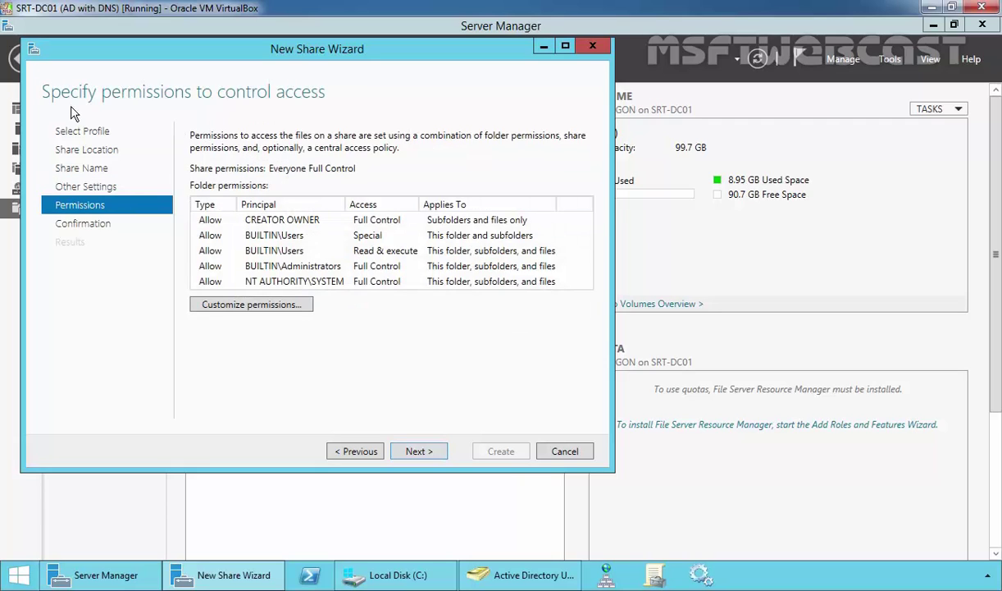
# - In hrdata's advanced security settings, disable inheritance and convert to explicit permissions
pyautogui.click(216, 305)
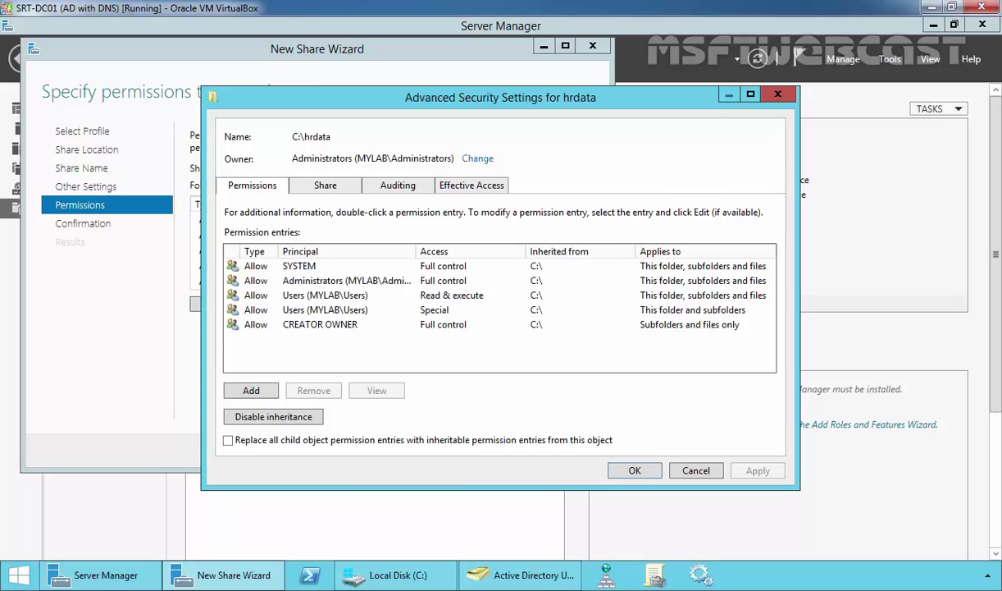
pyautogui.moveTo(328, 96); pyautogui.dragTo(549, 186)
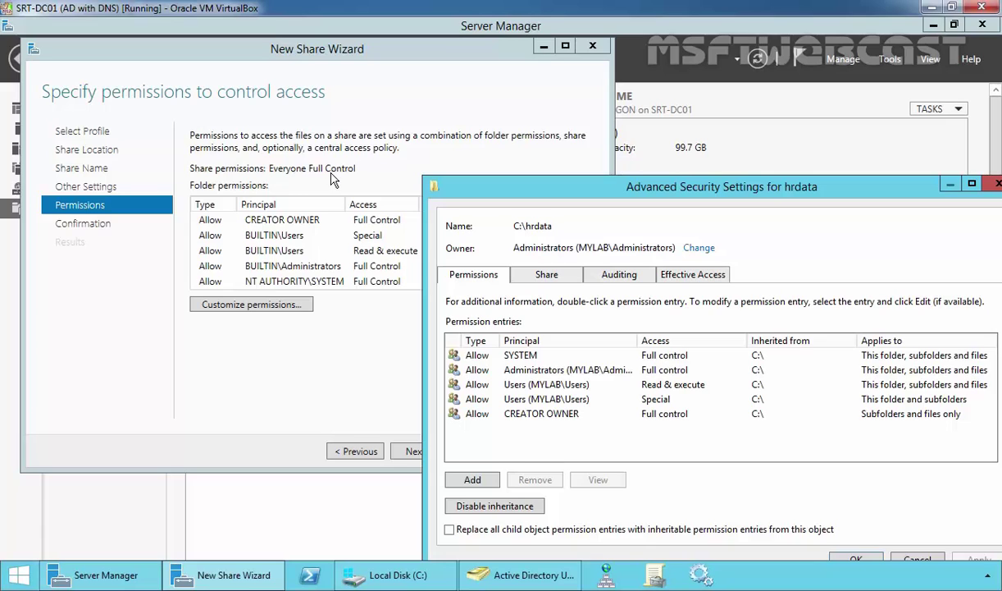
pyautogui.moveTo(492, 186); pyautogui.dragTo(215, 108)
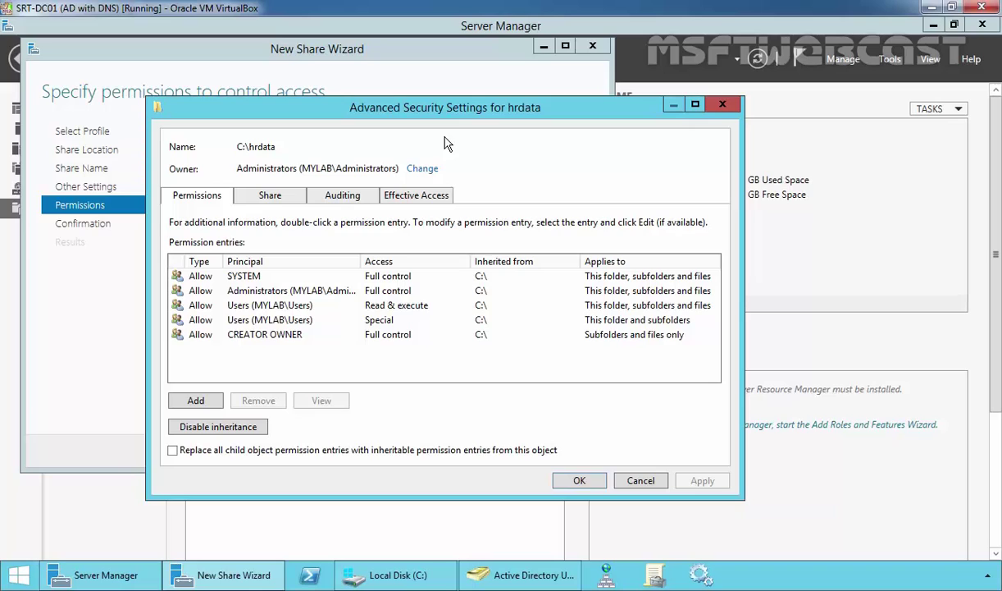
pyautogui.click(213, 431)
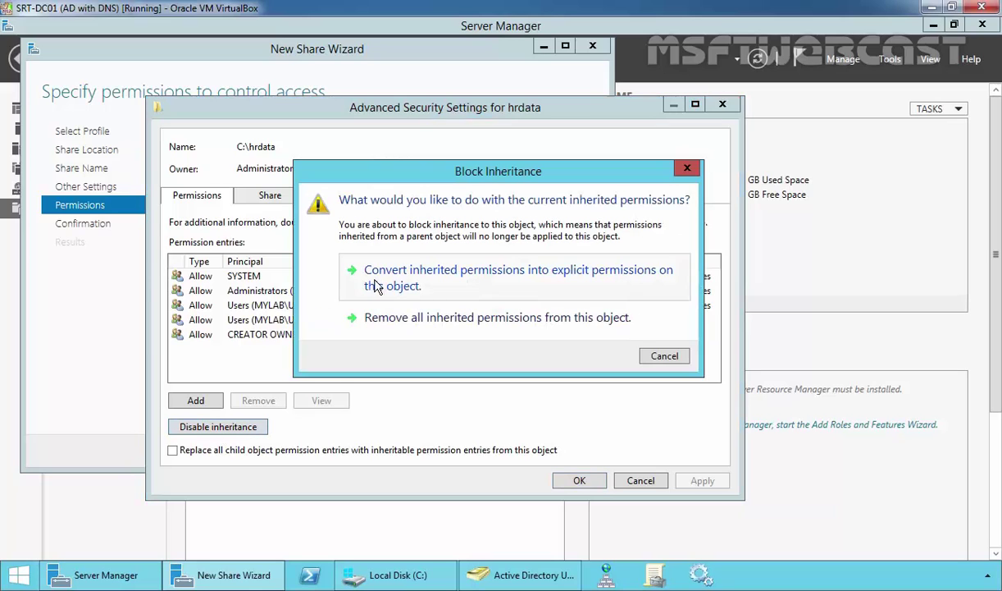
pyautogui.click(585, 281)
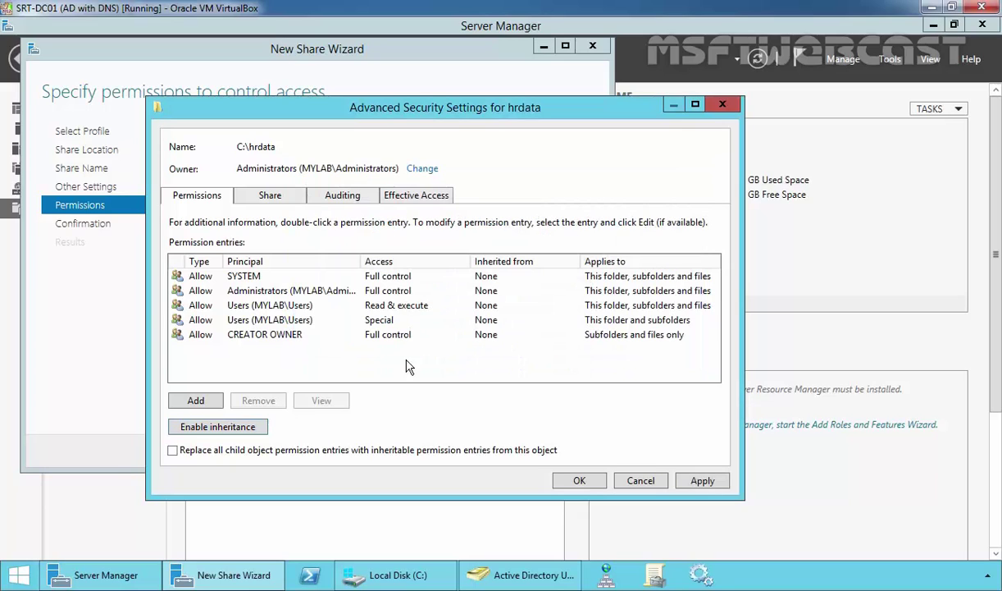
# - Remove both Users entries (Read & execute and Special access) and begin a new entry
pyautogui.click(254, 310)
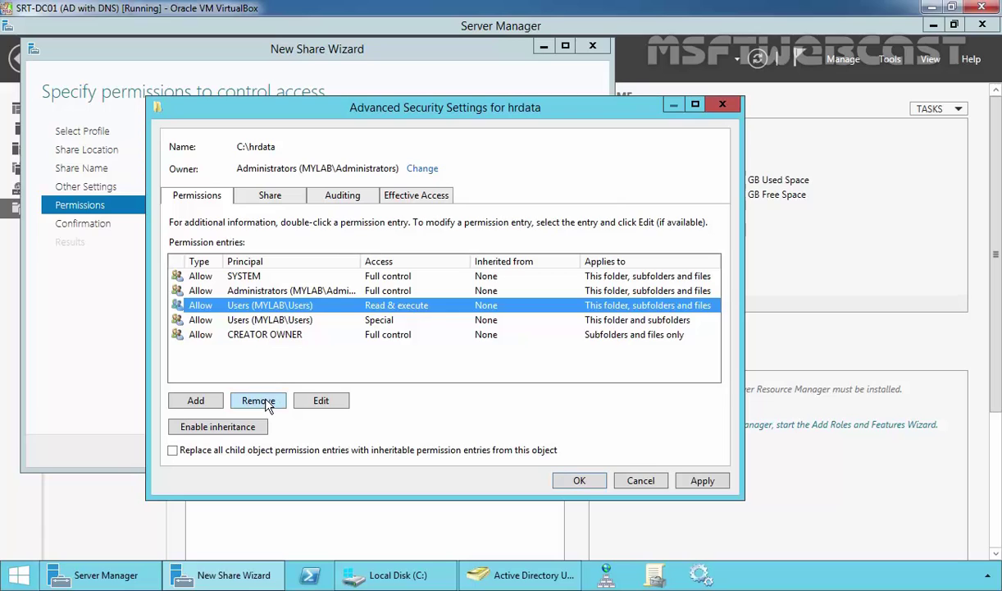
pyautogui.click(256, 399)
pyautogui.click(254, 310)
pyautogui.click(261, 399)
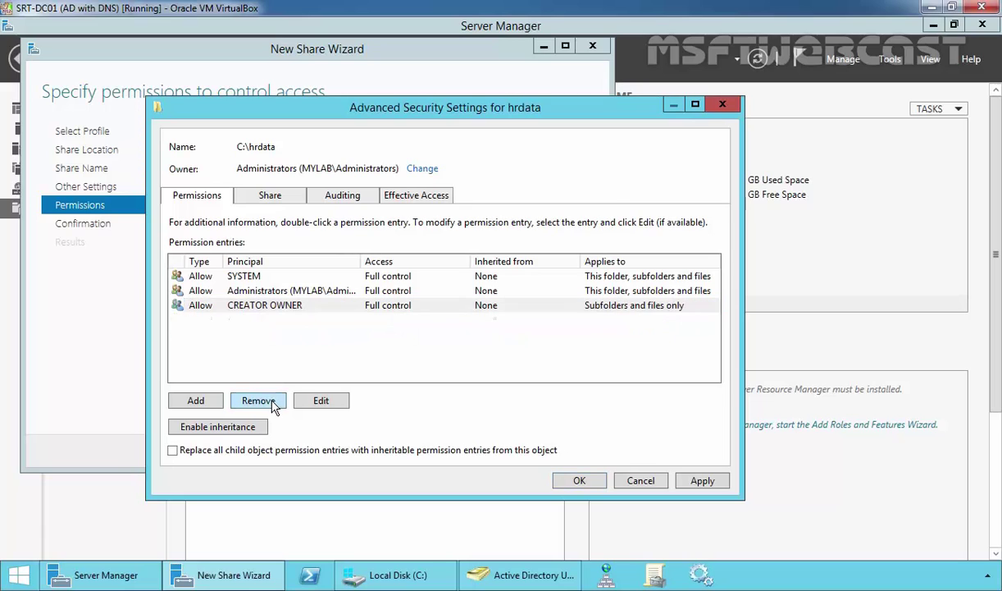
pyautogui.click(195, 400)
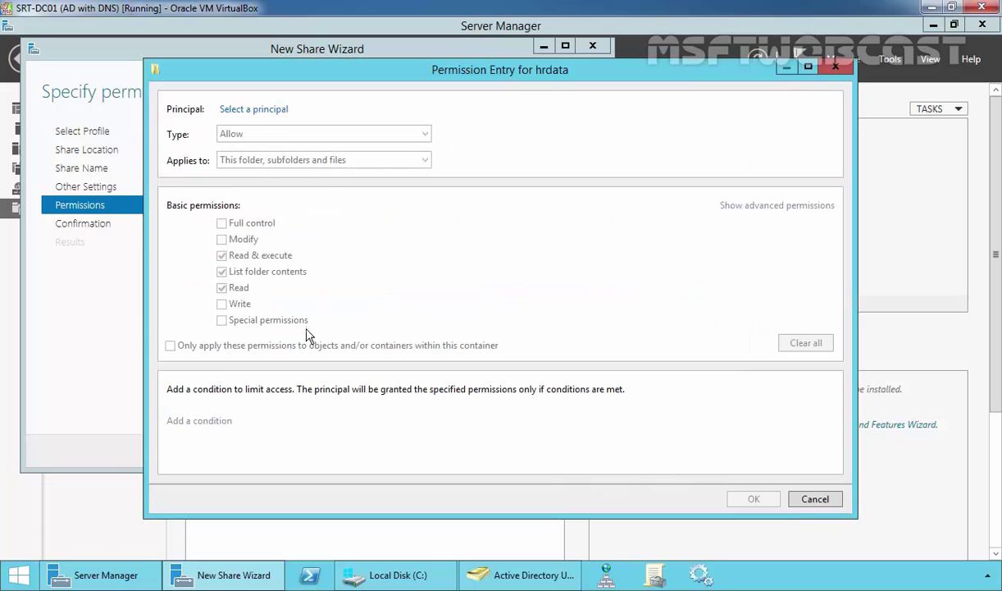
# - Set the new entry's principal to the HRUsers group
pyautogui.click(252, 111)
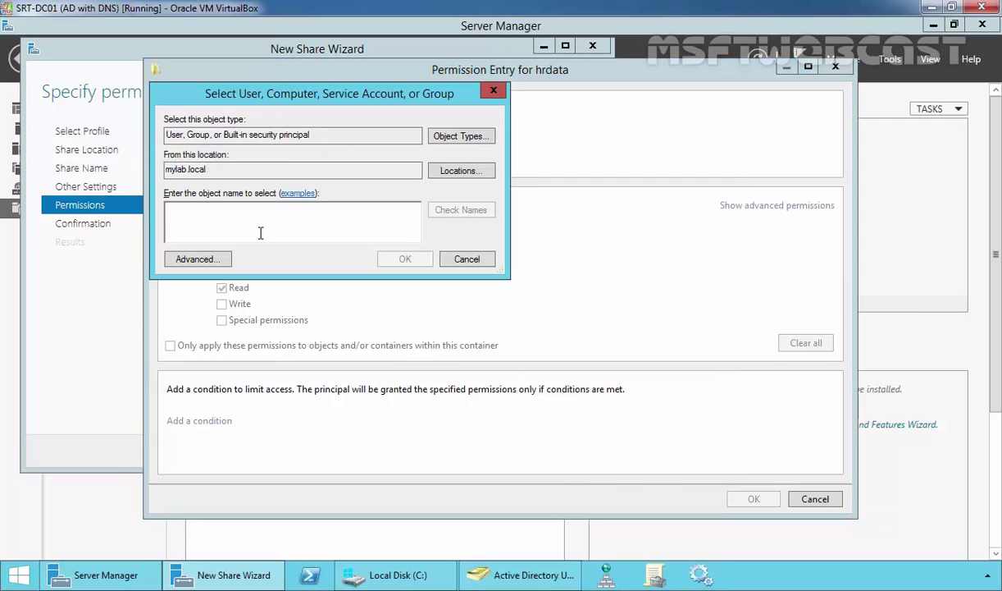
pyautogui.write('hrusers')
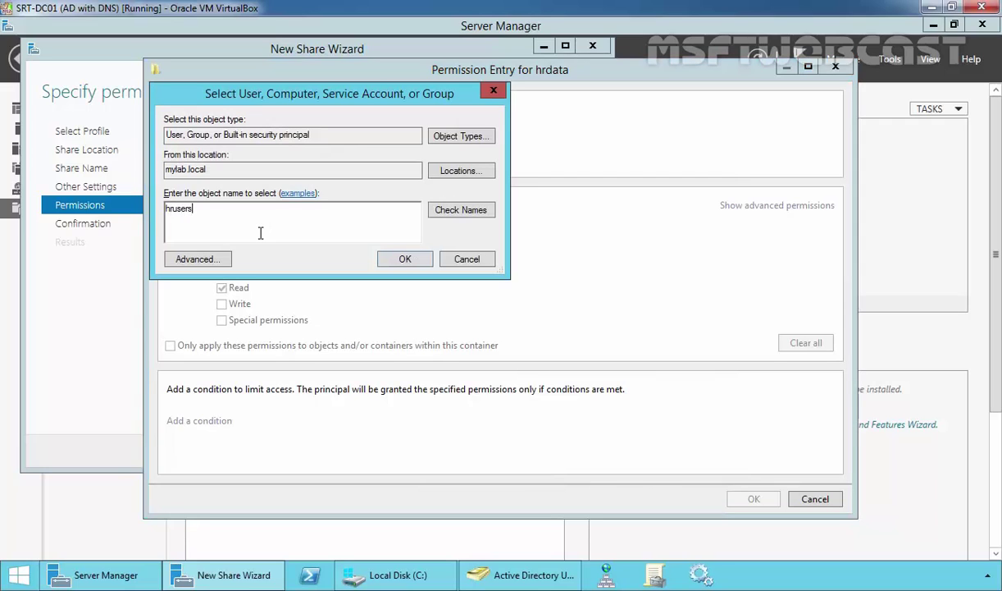
pyautogui.click(474, 210)
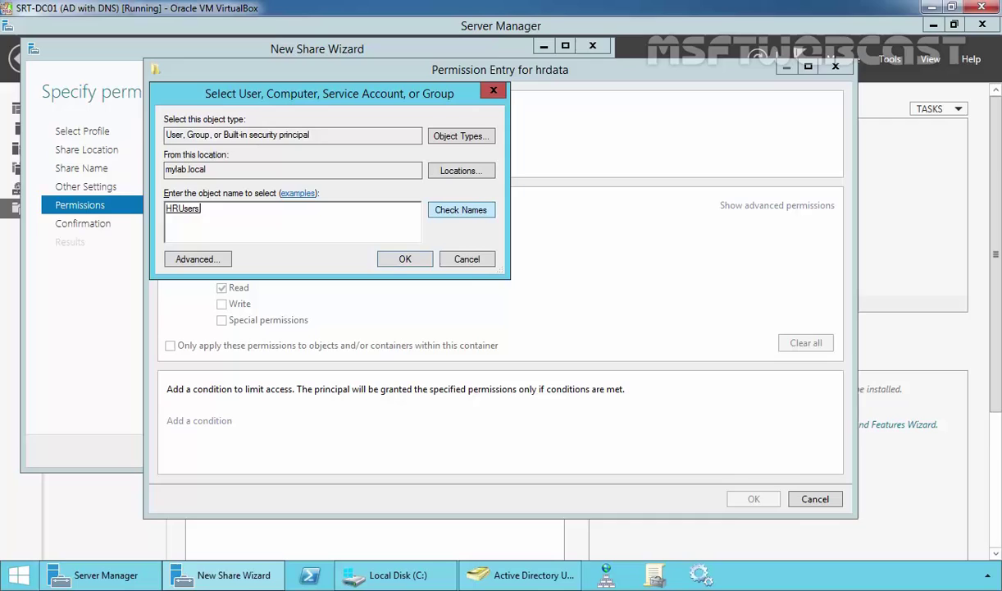
pyautogui.click(401, 258)
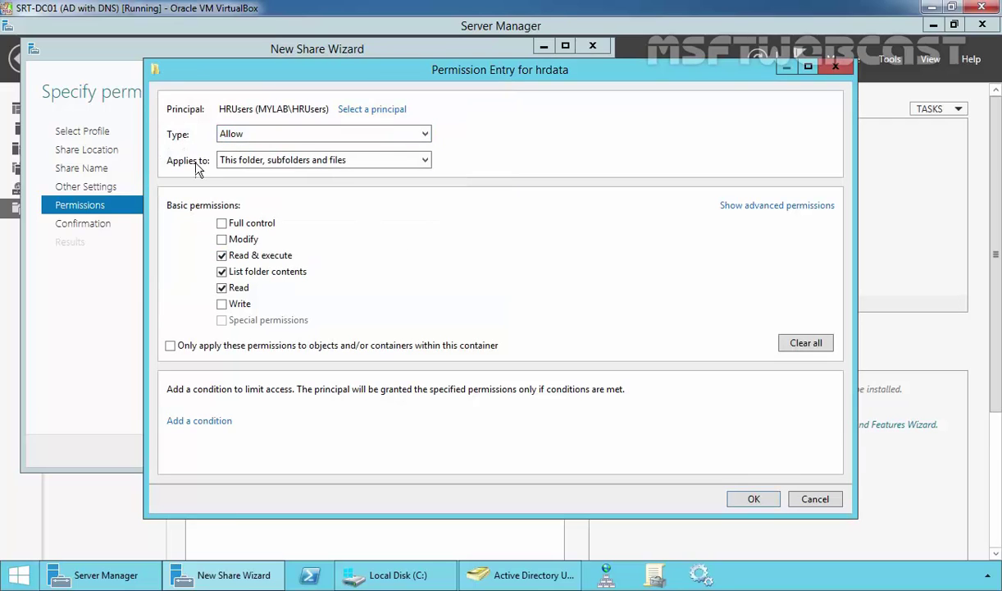
# - Limit the entry to this folder only, add Create folders / append data, and apply
pyautogui.click(246, 160)
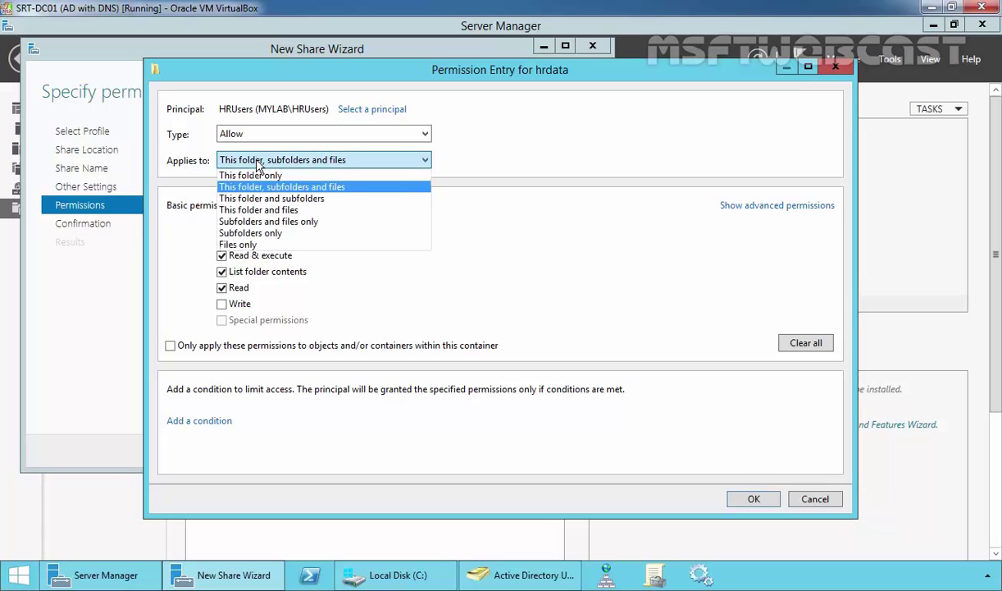
pyautogui.click(242, 170)
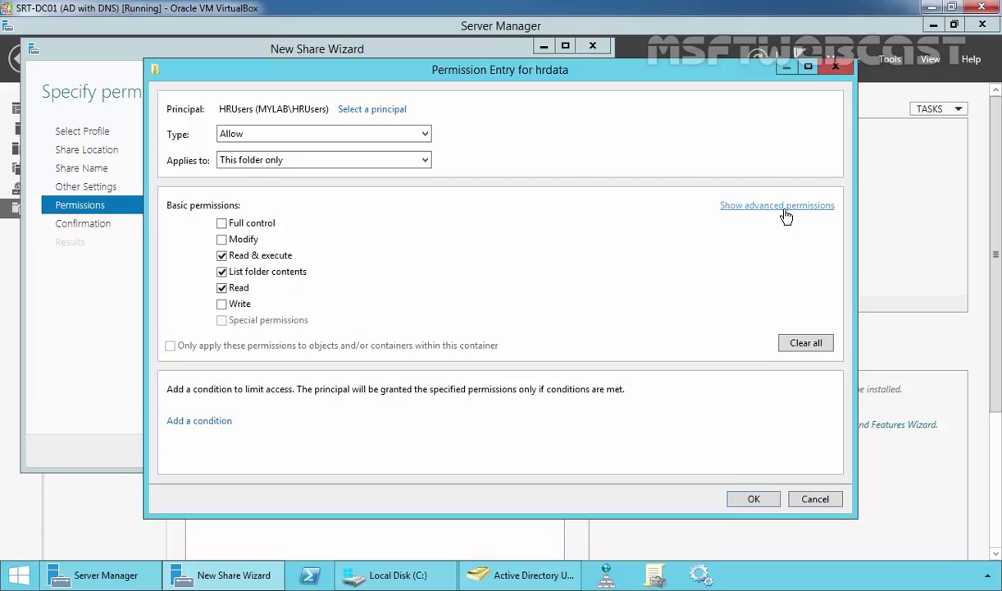
pyautogui.click(748, 207)
pyautogui.click(222, 320)
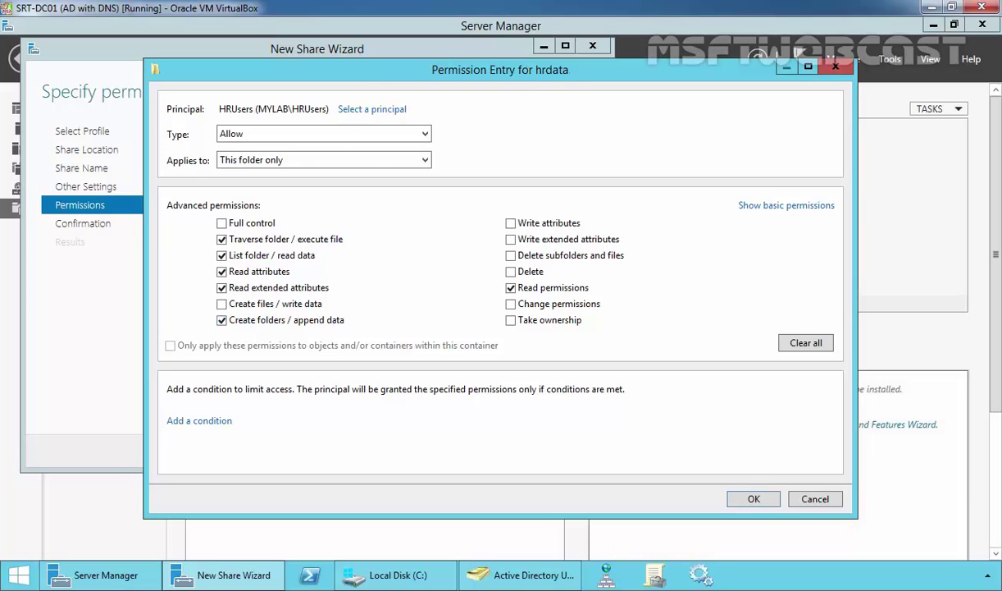
pyautogui.click(754, 498)
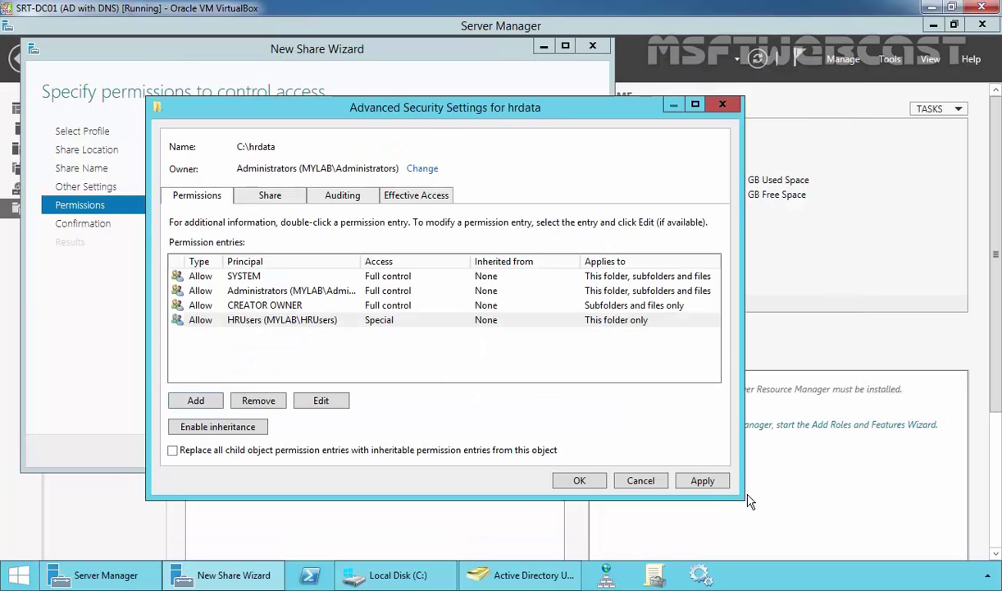
pyautogui.click(703, 479)
# - Confirm the settings and create the hrdata share at C:\hrdata, closing the wizard
pyautogui.click(574, 480)
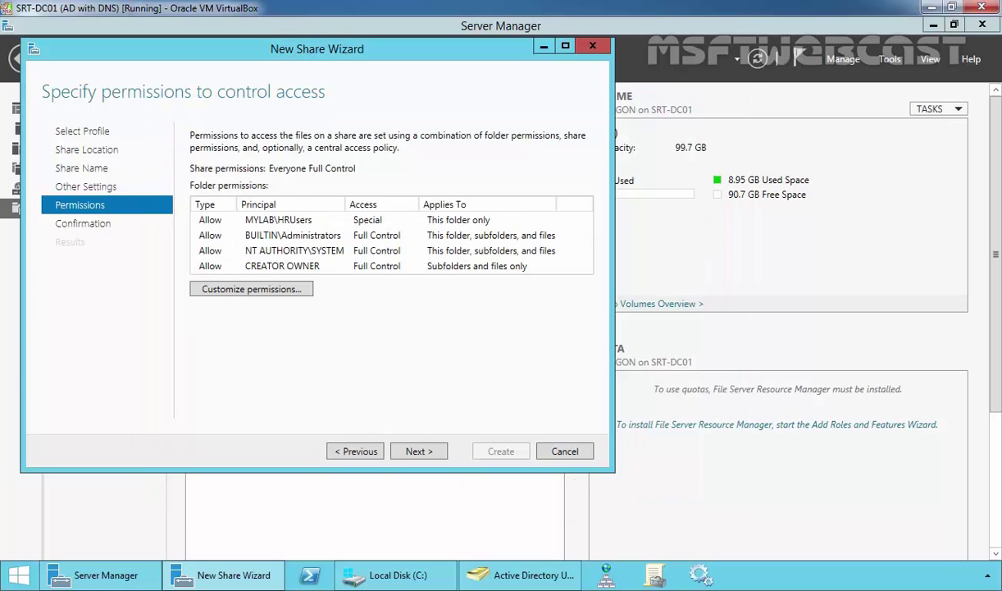
pyautogui.click(418, 451)
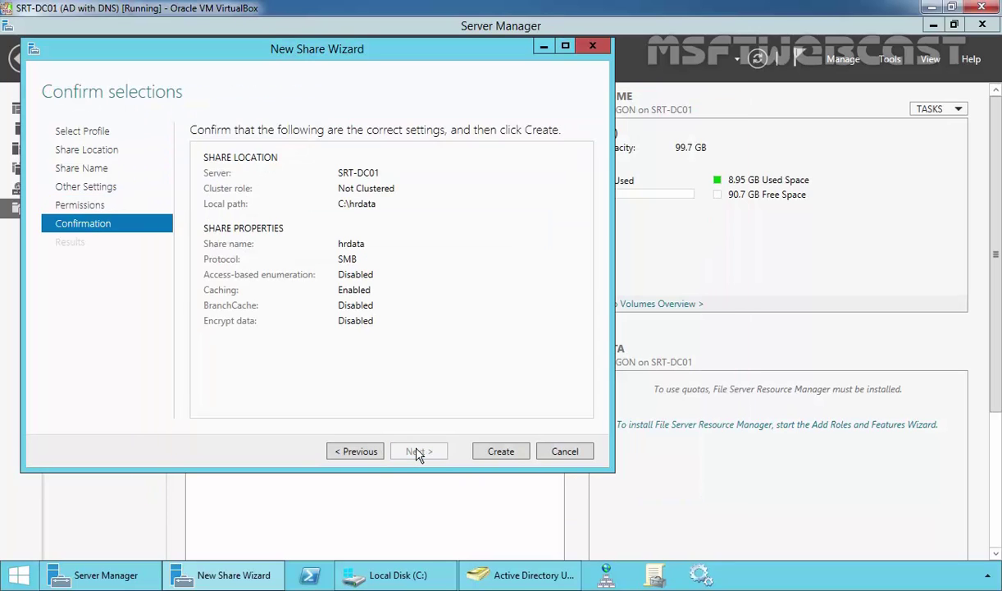
pyautogui.click(501, 452)
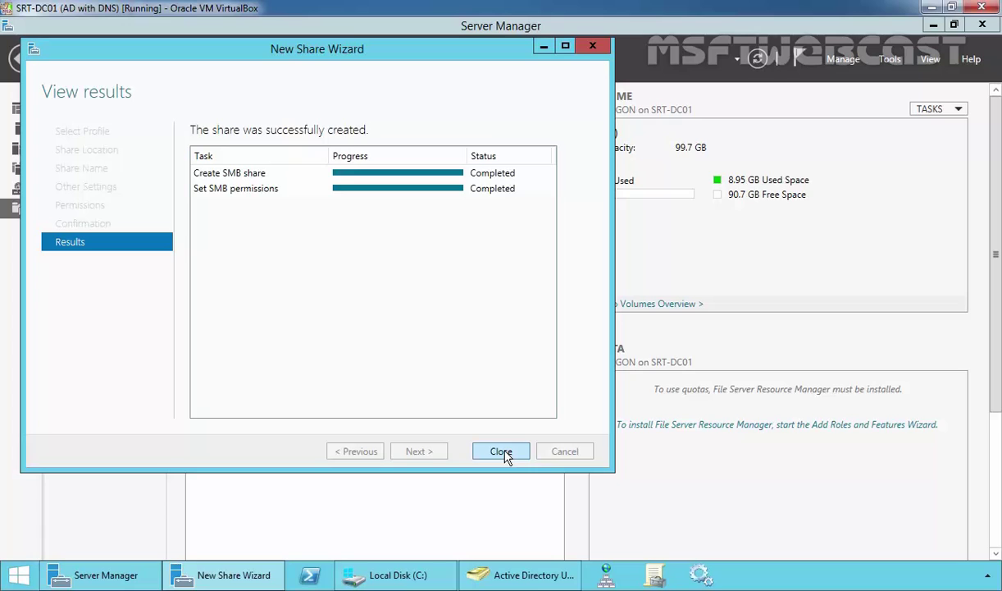
pyautogui.click(501, 452)
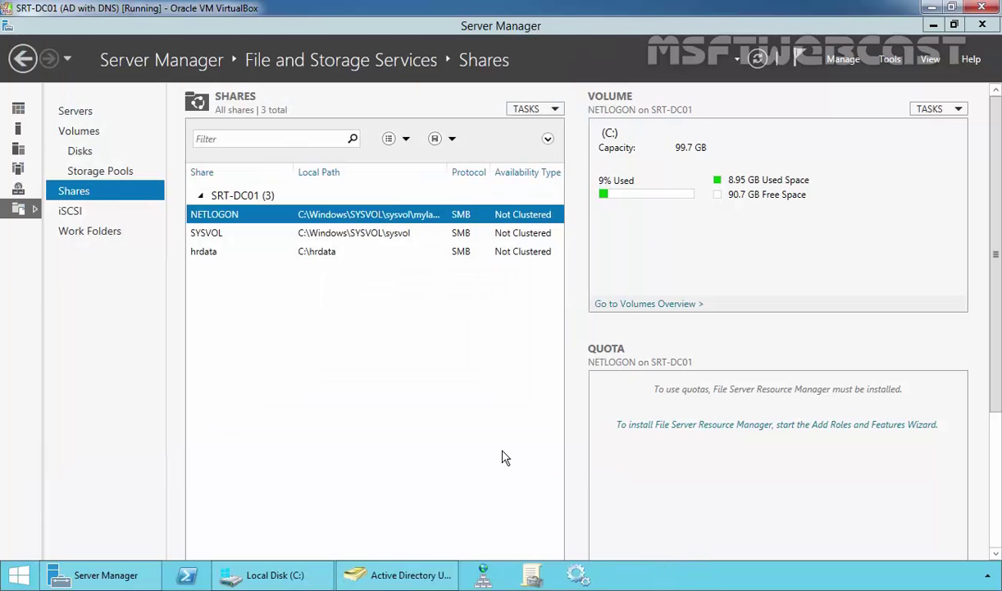
# - Open the Security tab in the HRdata folder's Properties on drive C
pyautogui.click(209, 254)
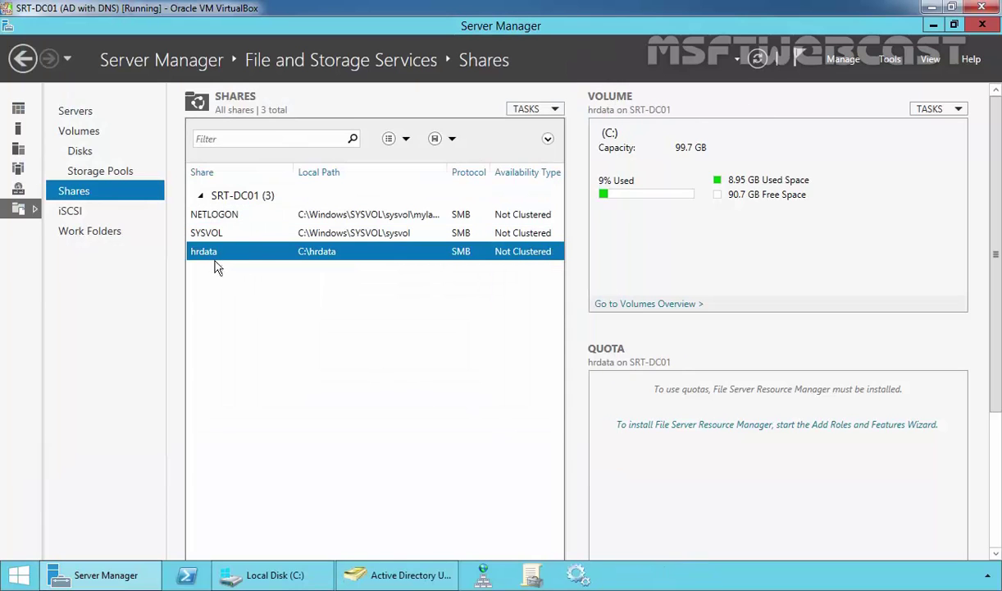
pyautogui.click(264, 574)
pyautogui.rightClick(376, 255)
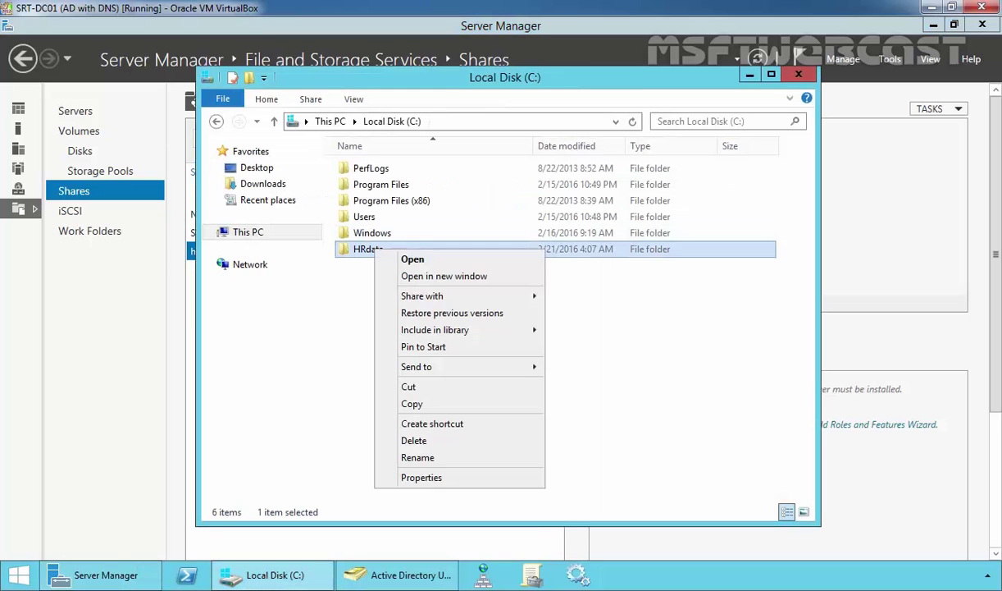
pyautogui.click(424, 481)
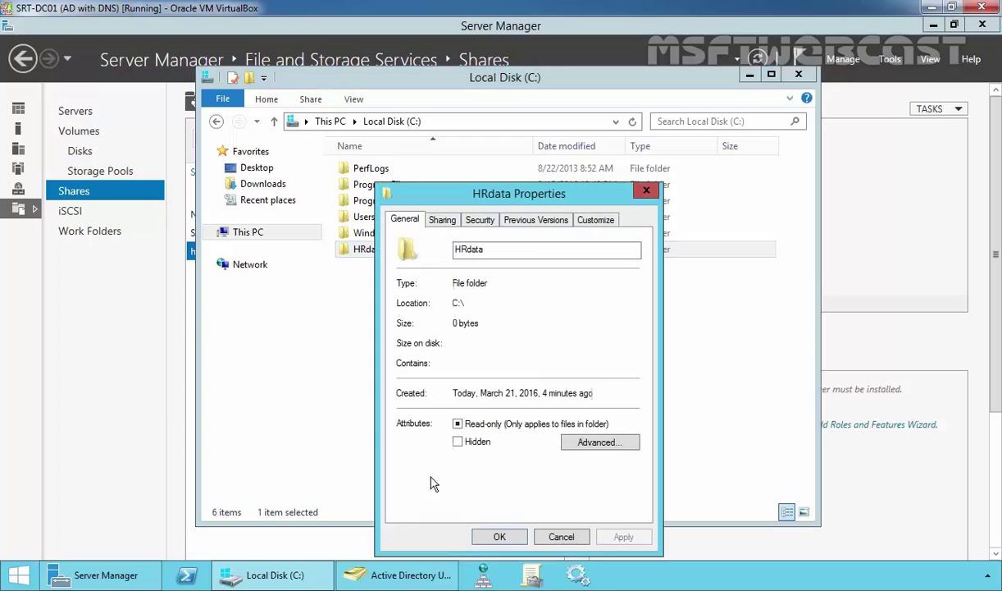
pyautogui.click(480, 221)
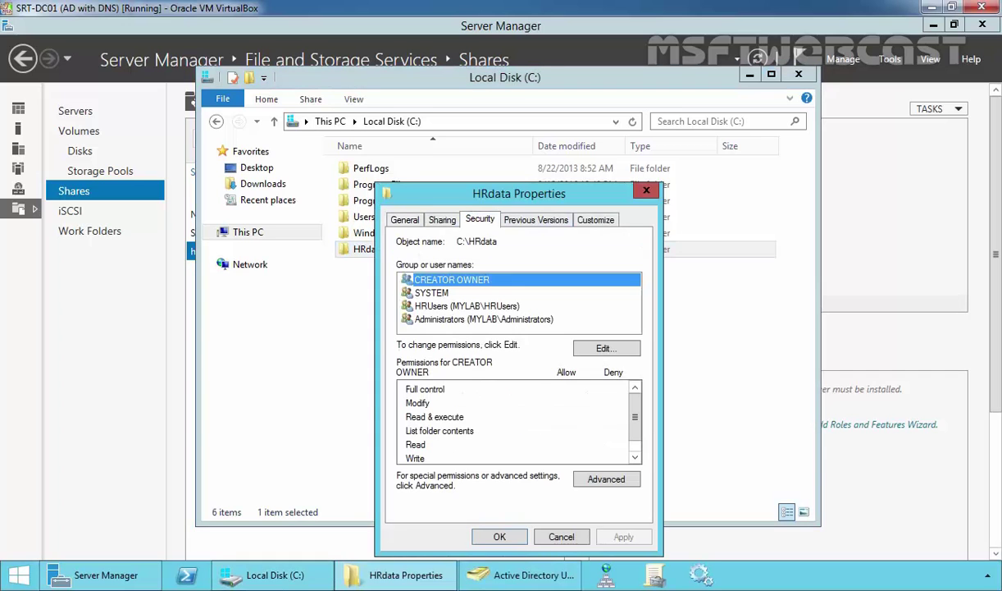
# - Review HRUsers' advanced permissions on HRdata, then close the entry, Advanced Security and Properties windows
pyautogui.click(606, 479)
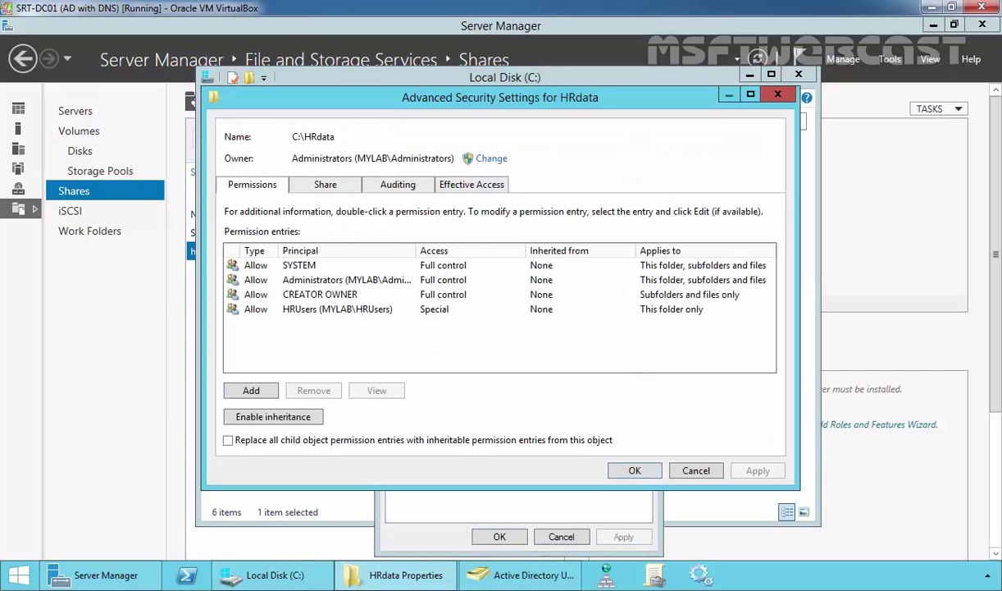
pyautogui.click(291, 310)
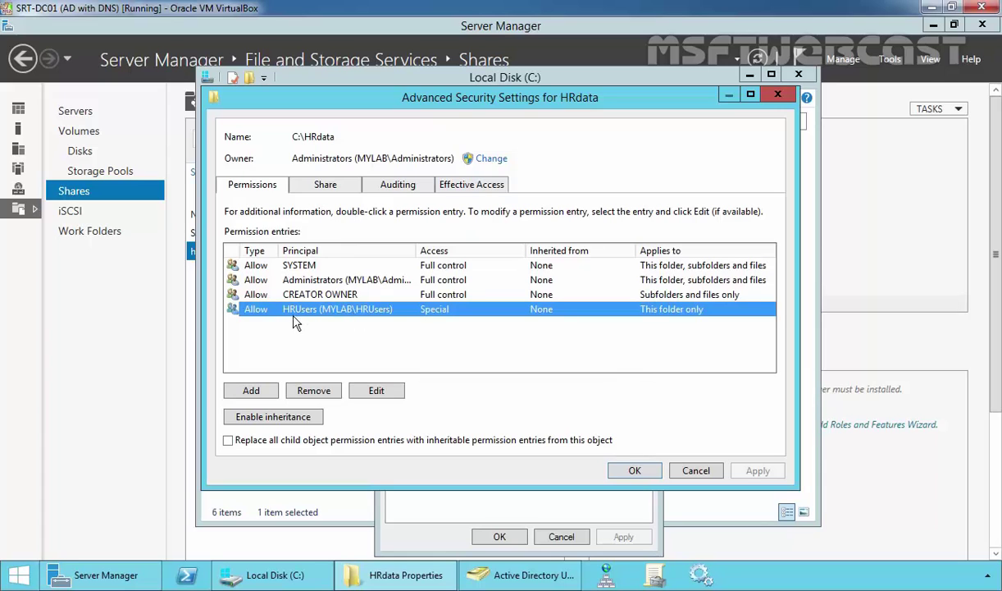
pyautogui.click(376, 391)
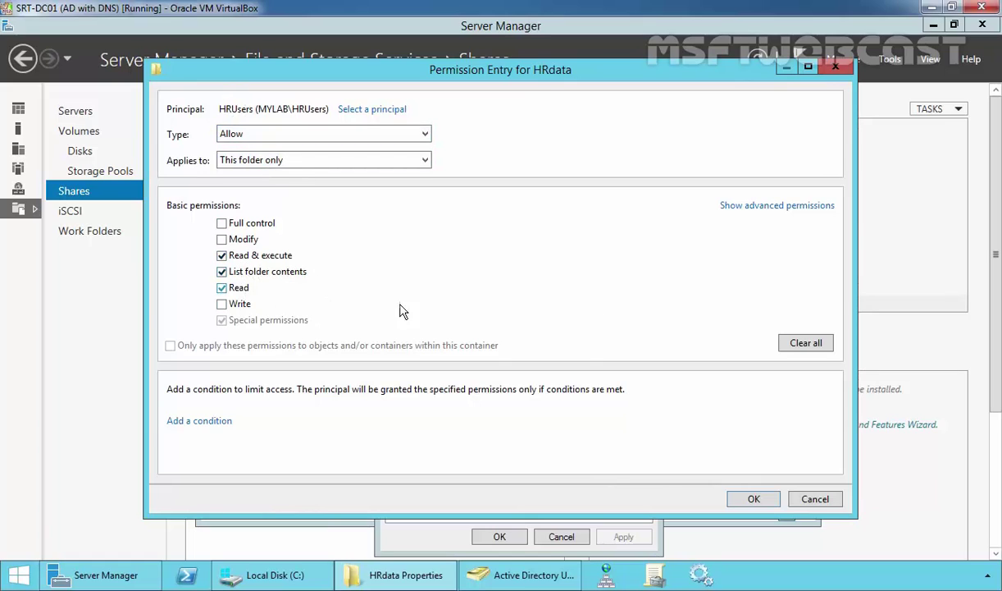
pyautogui.click(738, 205)
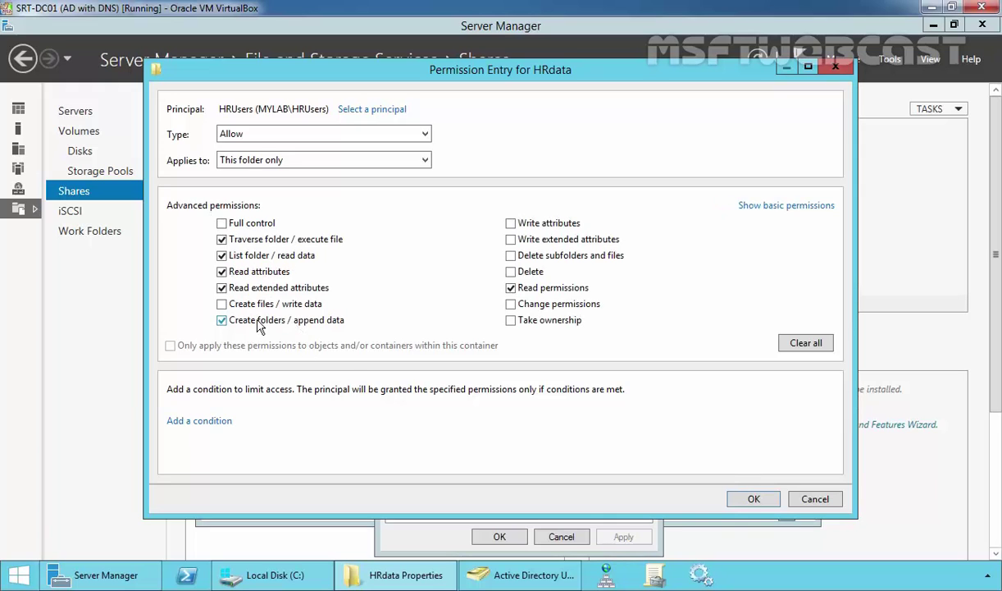
pyautogui.click(753, 498)
pyautogui.click(646, 475)
pyautogui.click(499, 537)
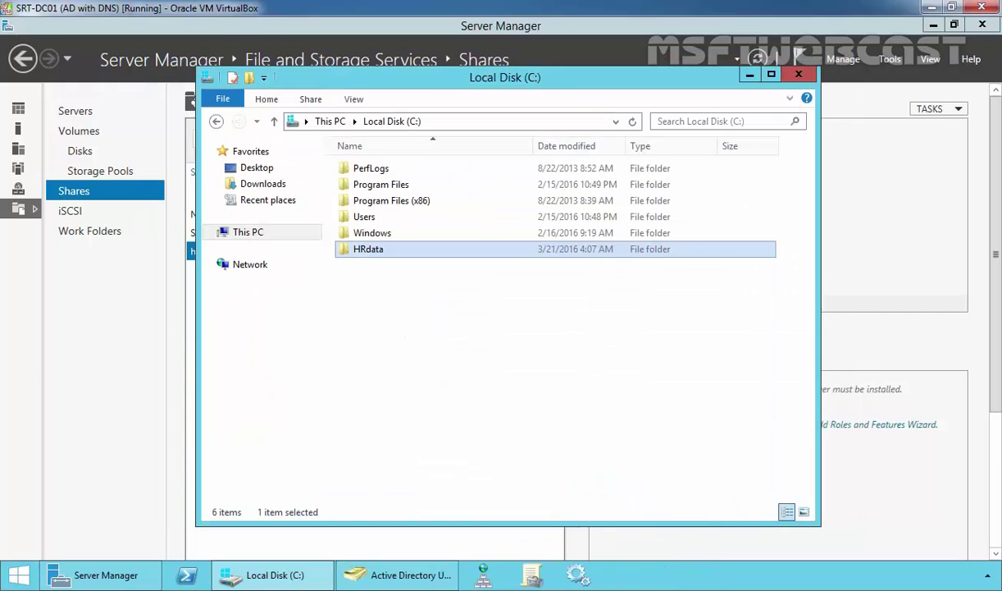
pyautogui.click(425, 365)
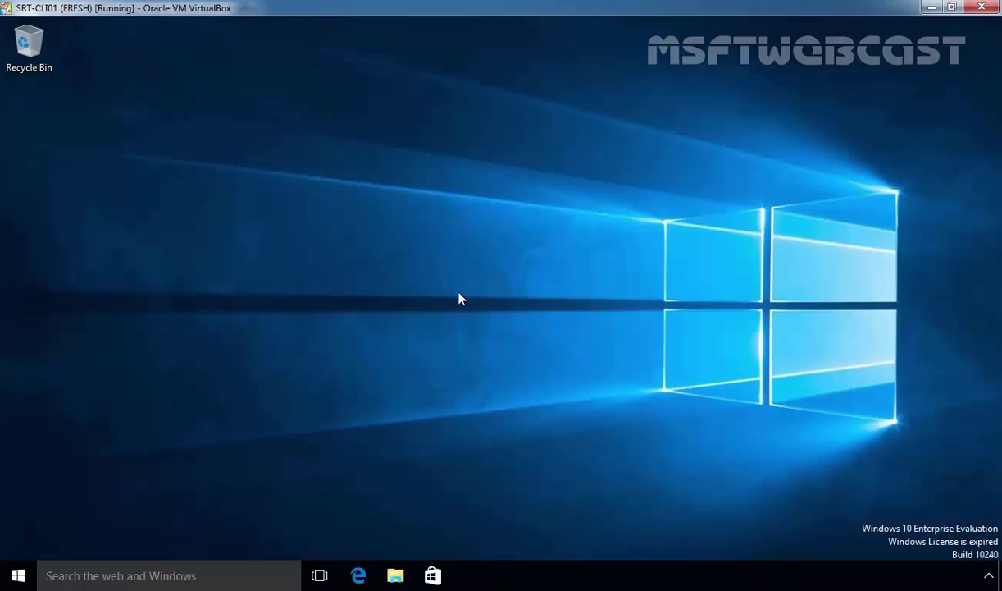
# - Open the hrdata share on server 192.168.1.5 via the Run box
pyautogui.press('super')
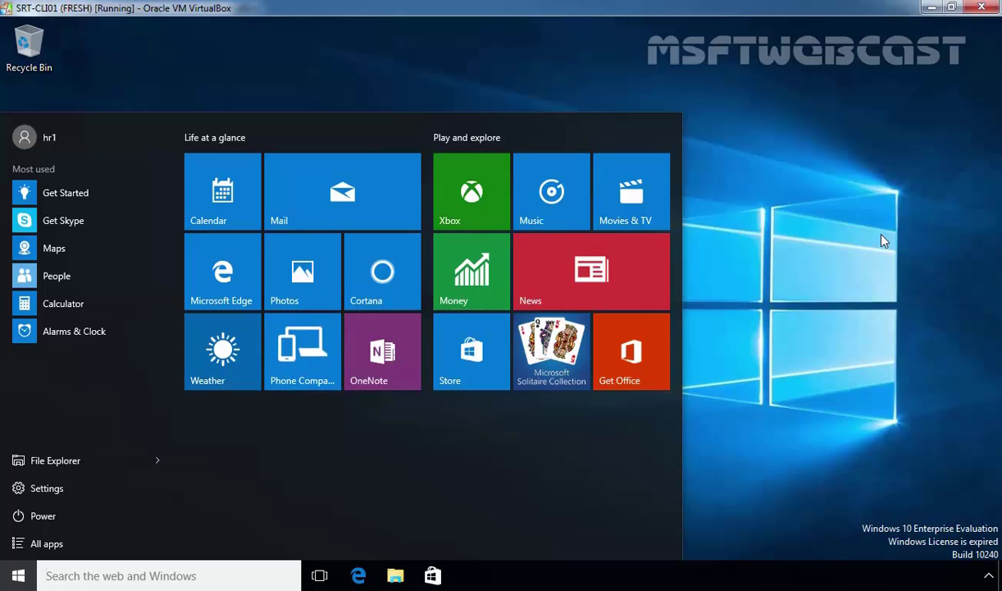
pyautogui.click(691, 261)
pyautogui.press('super+r')
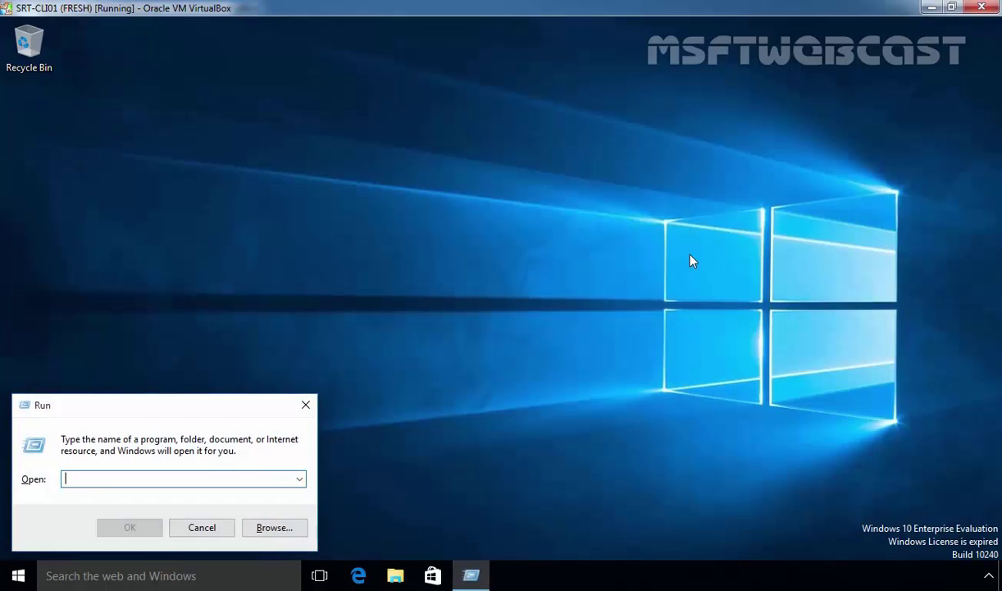
pyautogui.write('\\\\1')
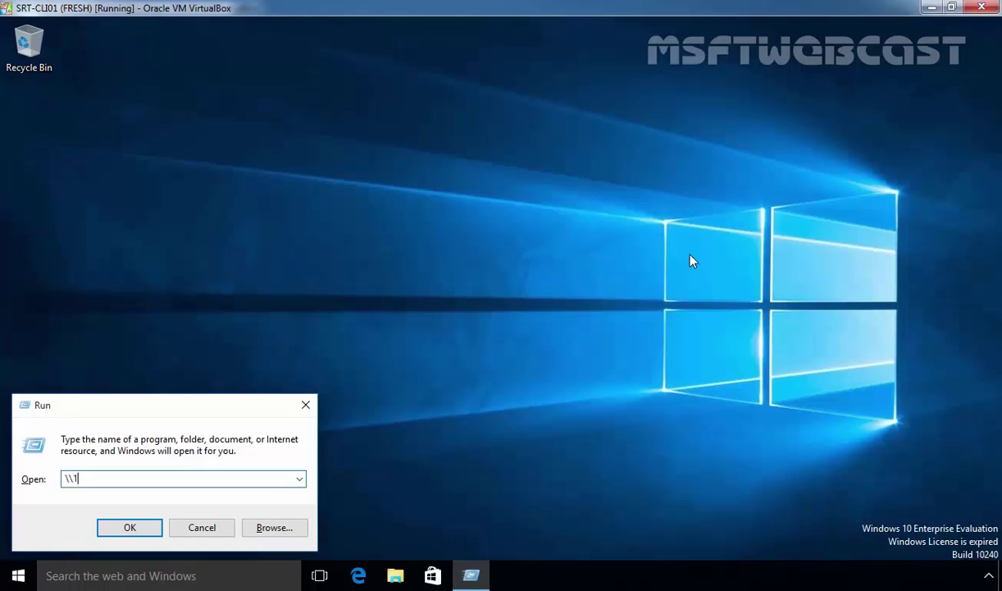
pyautogui.write('92.168.1.5')
pyautogui.press('Return')
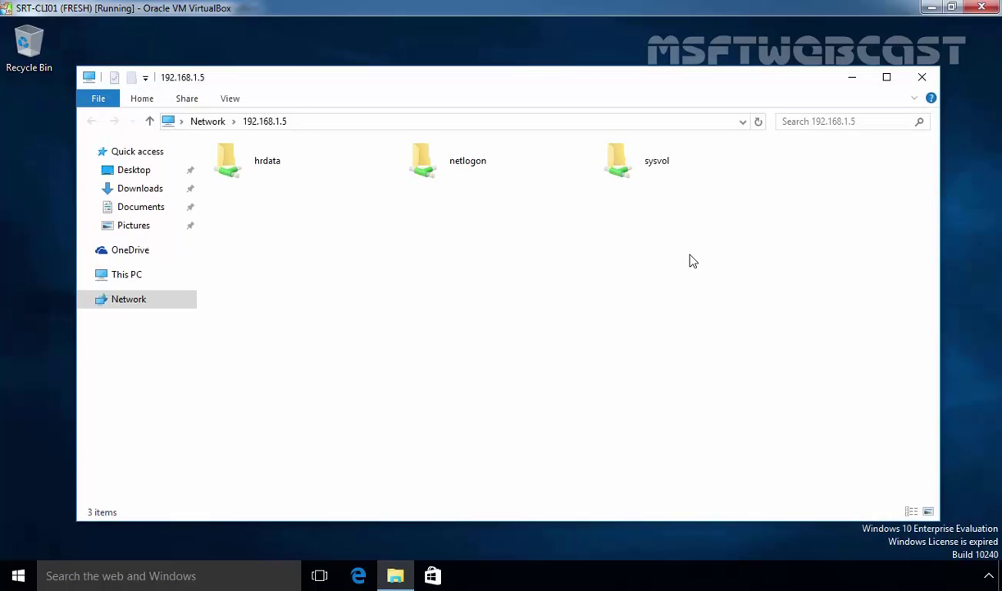
pyautogui.click(256, 166)
pyautogui.doubleClick(273, 168)
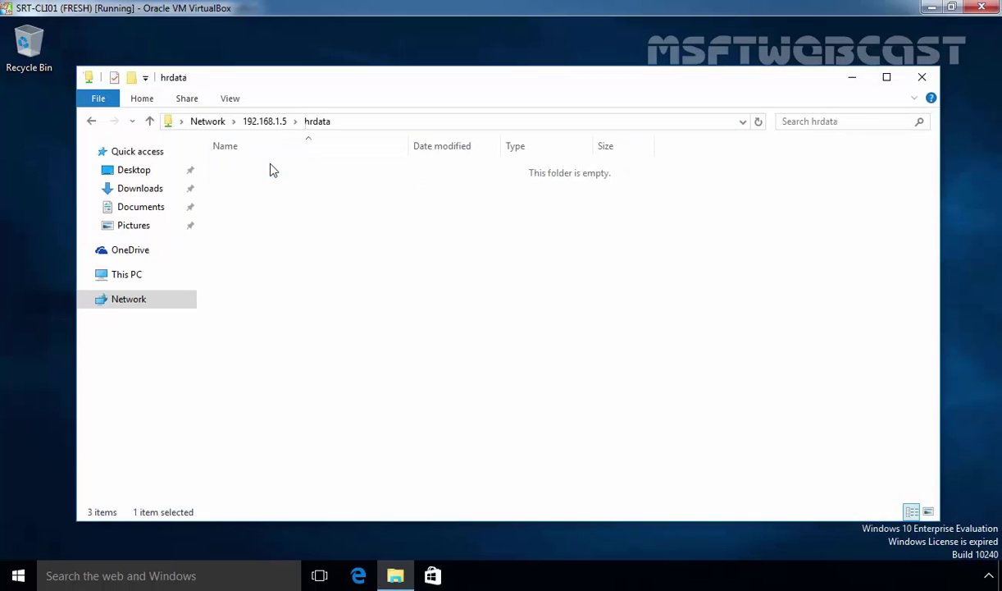
# - Create a new folder named HR1 inside the hrdata share
pyautogui.rightClick(268, 197)
pyautogui.moveTo(320, 343)
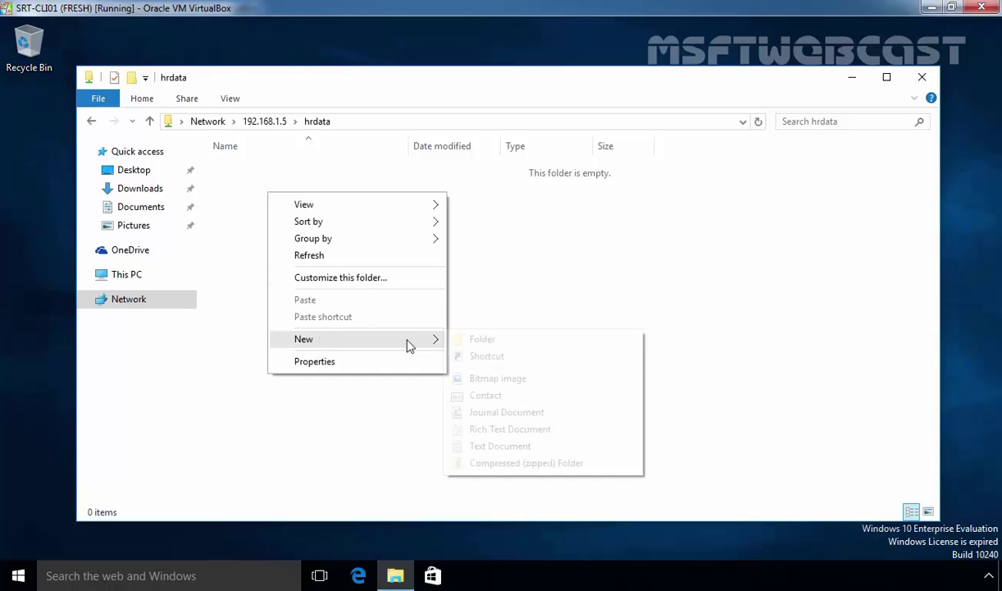
pyautogui.click(459, 340)
pyautogui.write('HR1')
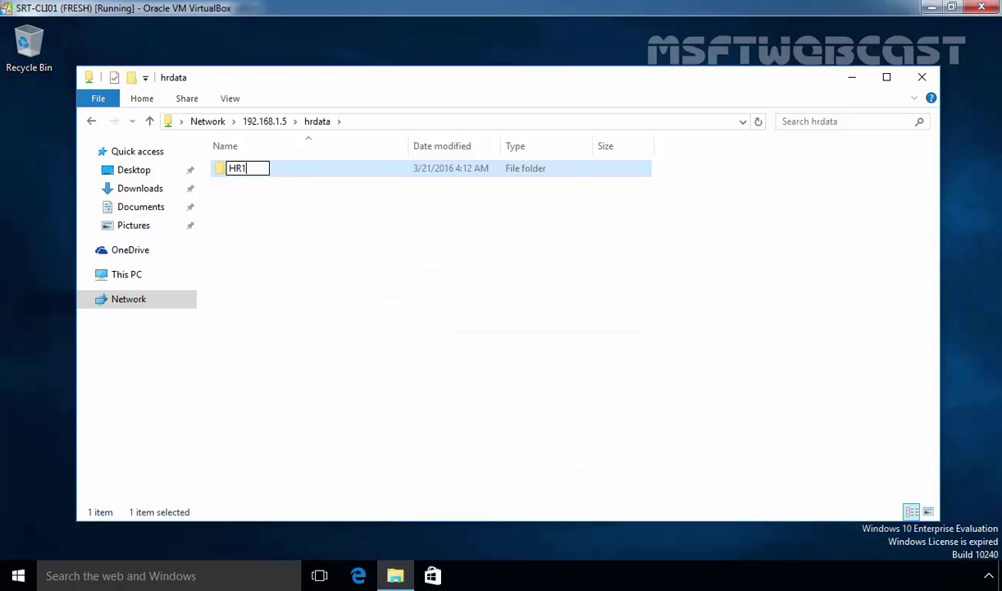
pyautogui.press('Return')
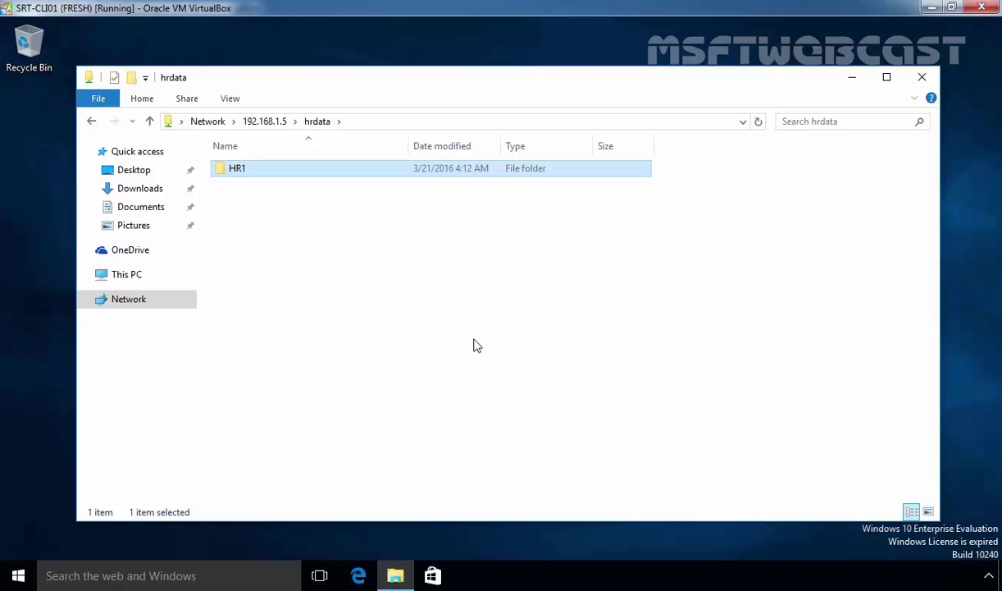
# - Inside HR1, create a new text document named Hello and open it
pyautogui.press('super')
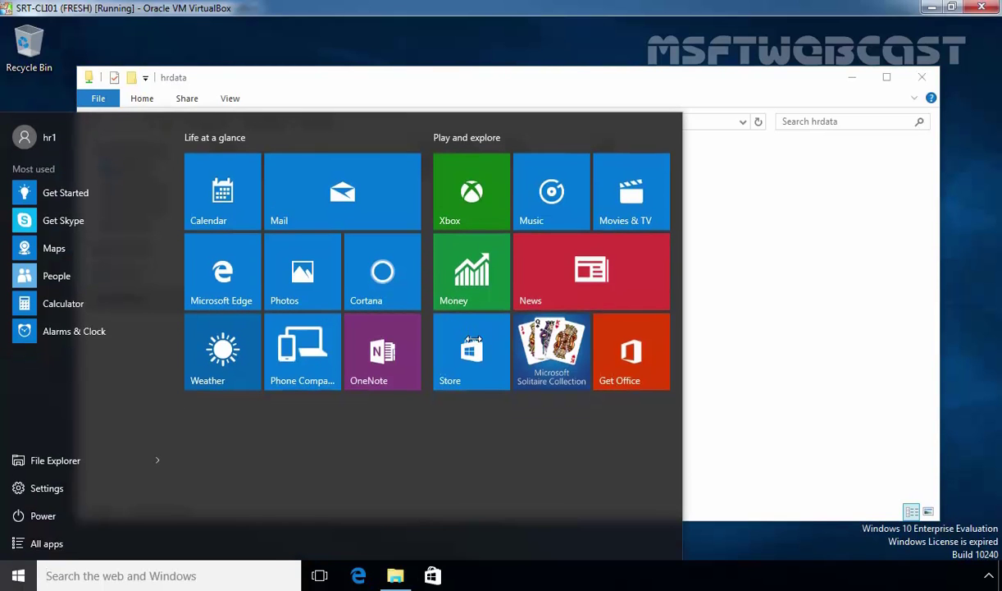
pyautogui.press('Escape')
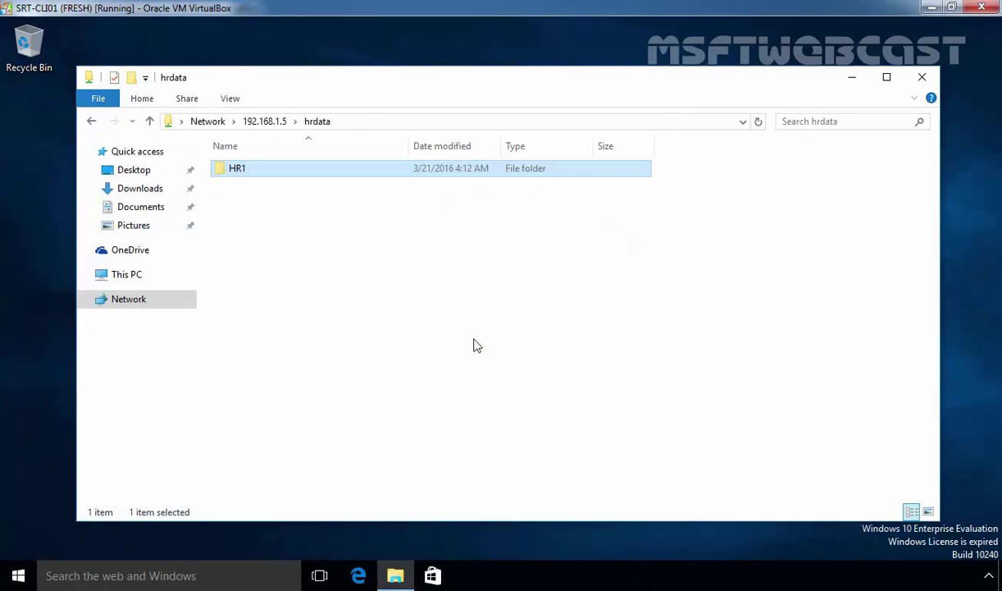
pyautogui.press('Return')
pyautogui.press('Up')
pyautogui.press('Up')
pyautogui.press('Right')
pyautogui.press('Up')
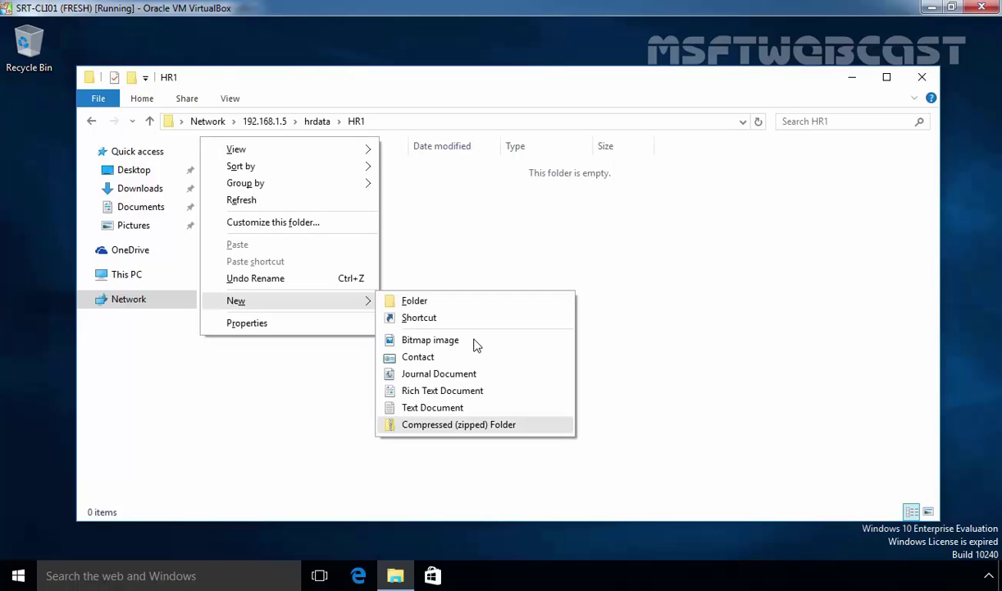
pyautogui.press('Up')
pyautogui.press('Return')
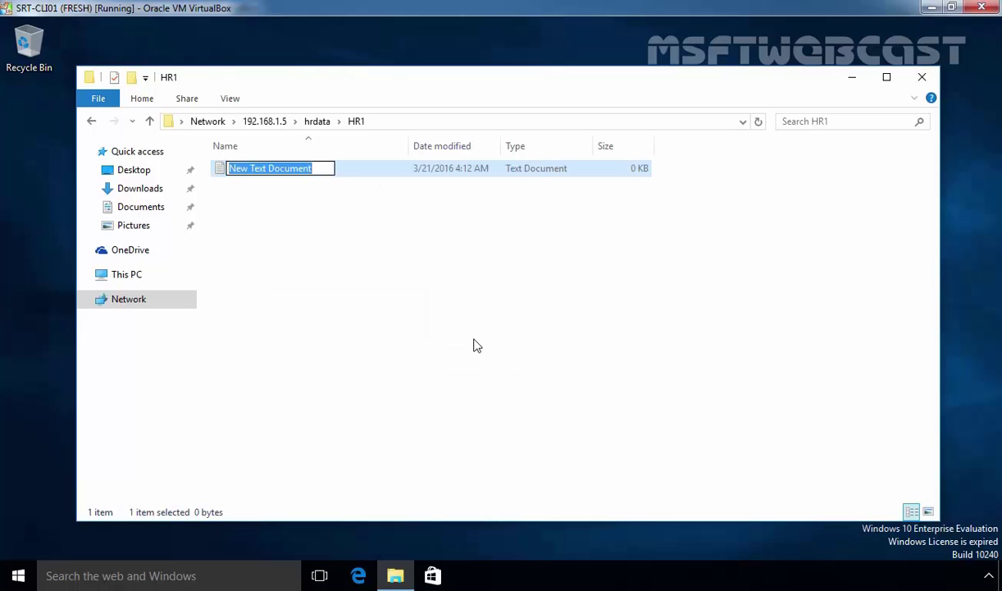
pyautogui.write('Hello')
pyautogui.press('Return')
pyautogui.press('Return')
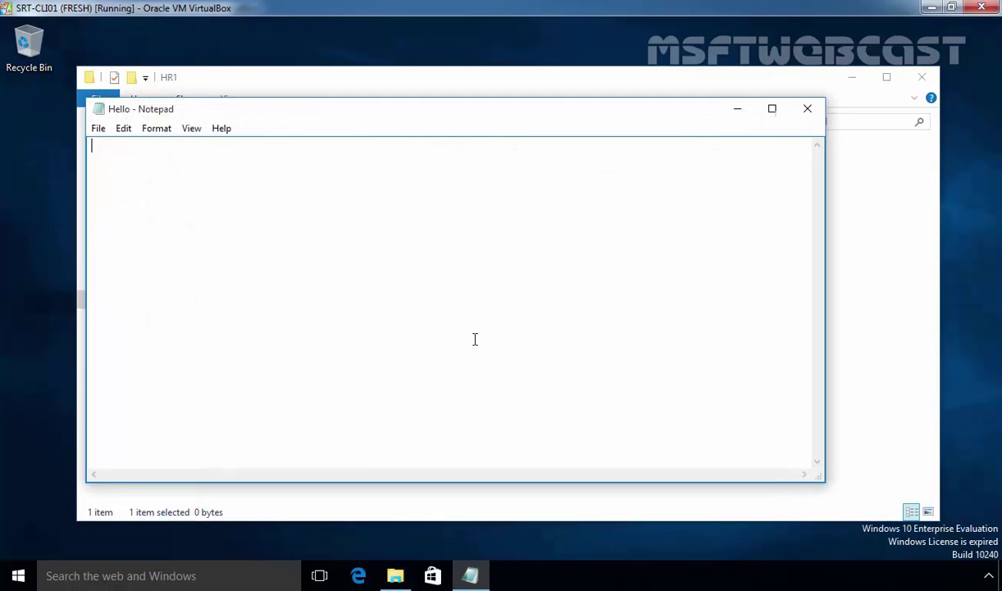
# - Type 'Hello....' into Hello.txt and save the changes
pyautogui.write('Hello....')
pyautogui.click(808, 108)
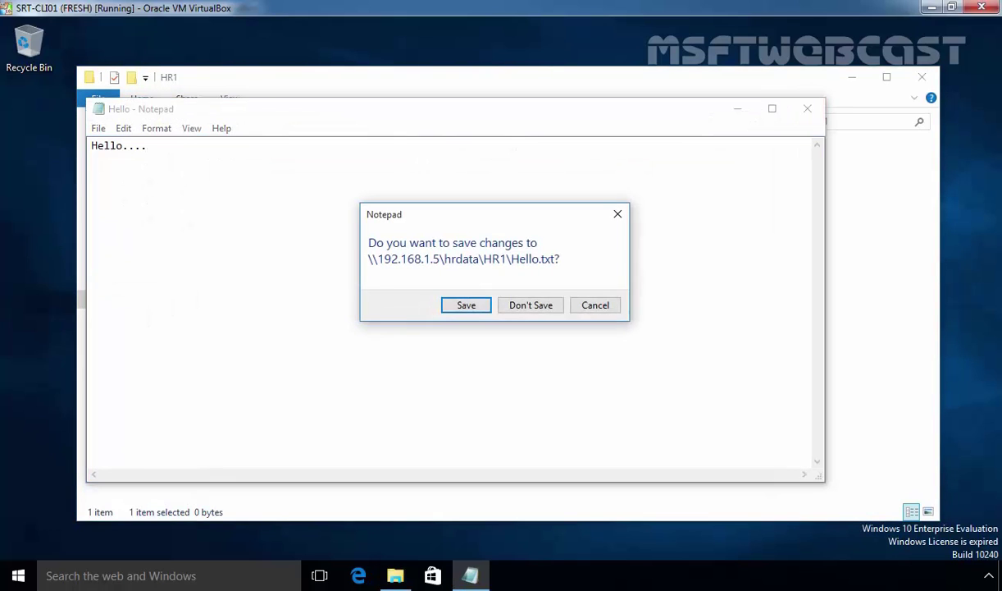
pyautogui.click(434, 293)
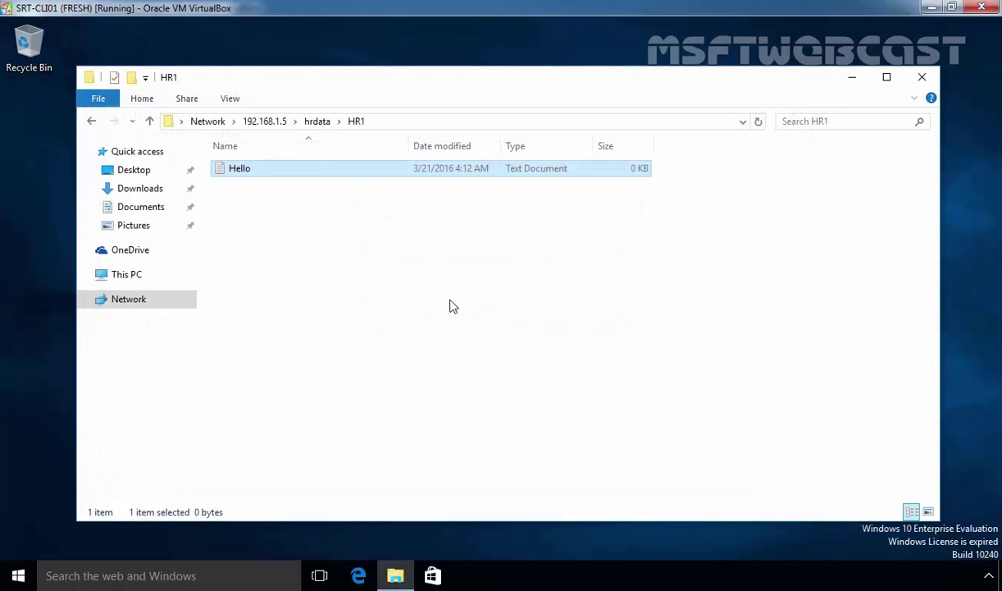
pyautogui.click(208, 121)
# - Close File Explorer and sign out of the current HR account
pyautogui.click(922, 78)
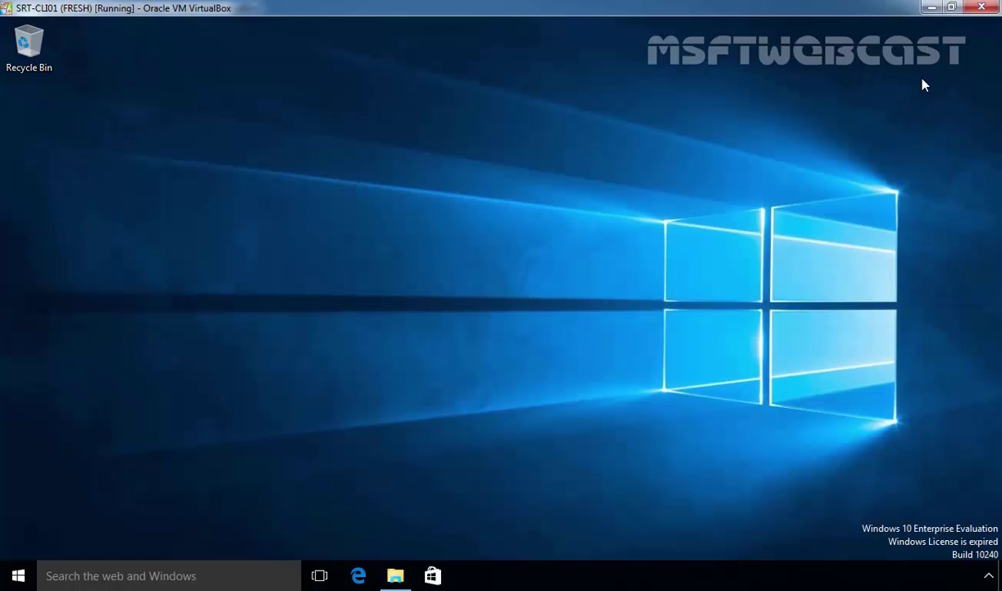
pyautogui.click(18, 575)
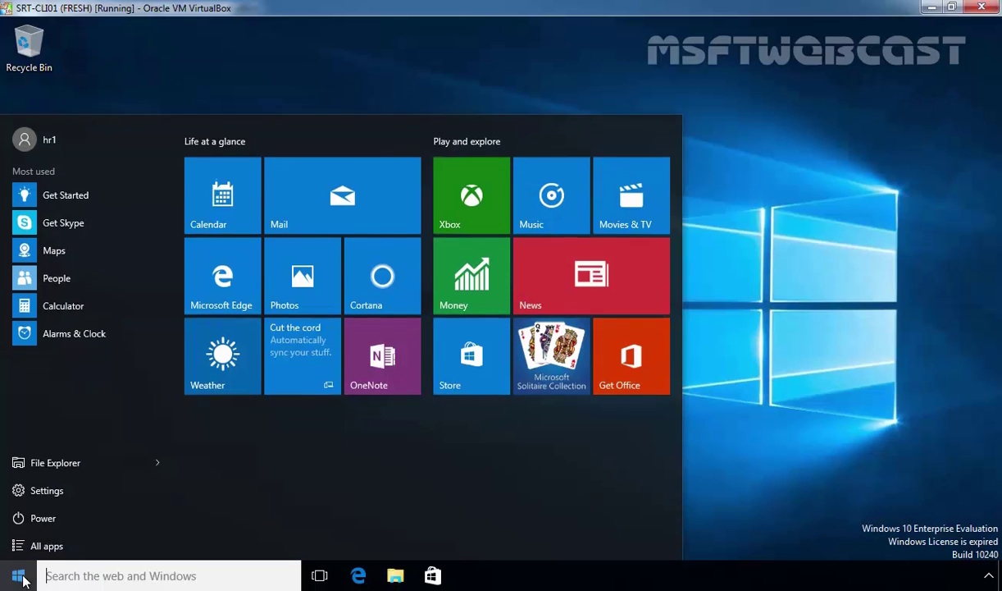
pyautogui.click(46, 131)
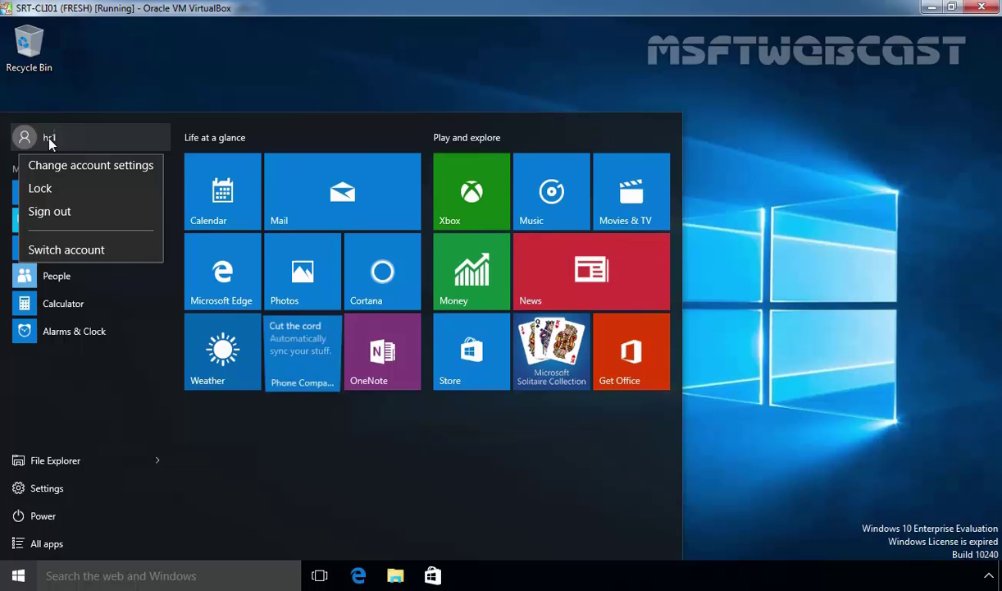
pyautogui.click(58, 205)
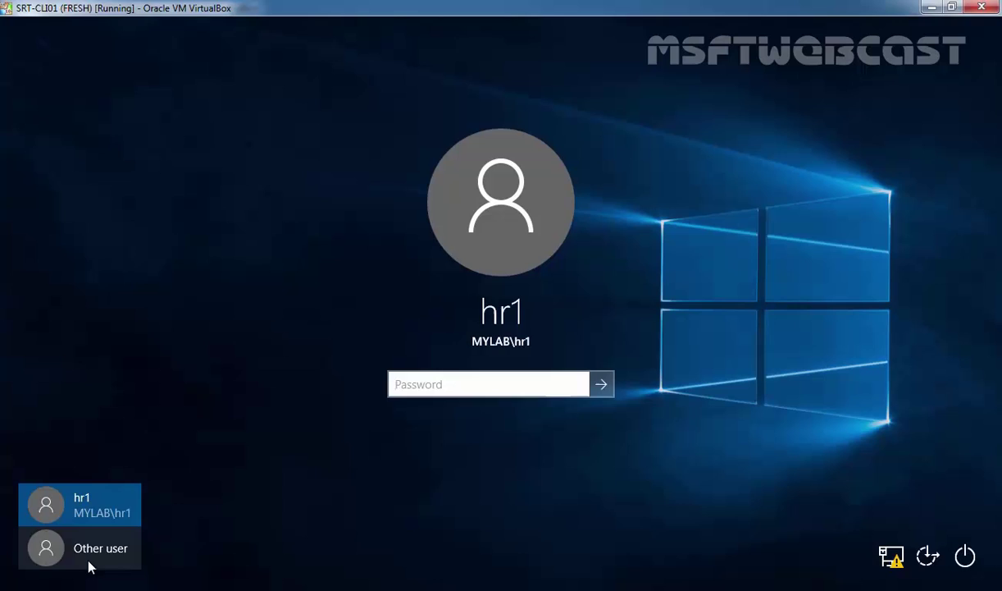
# - Sign in as Other user hr2 with that account's password
pyautogui.click(89, 562)
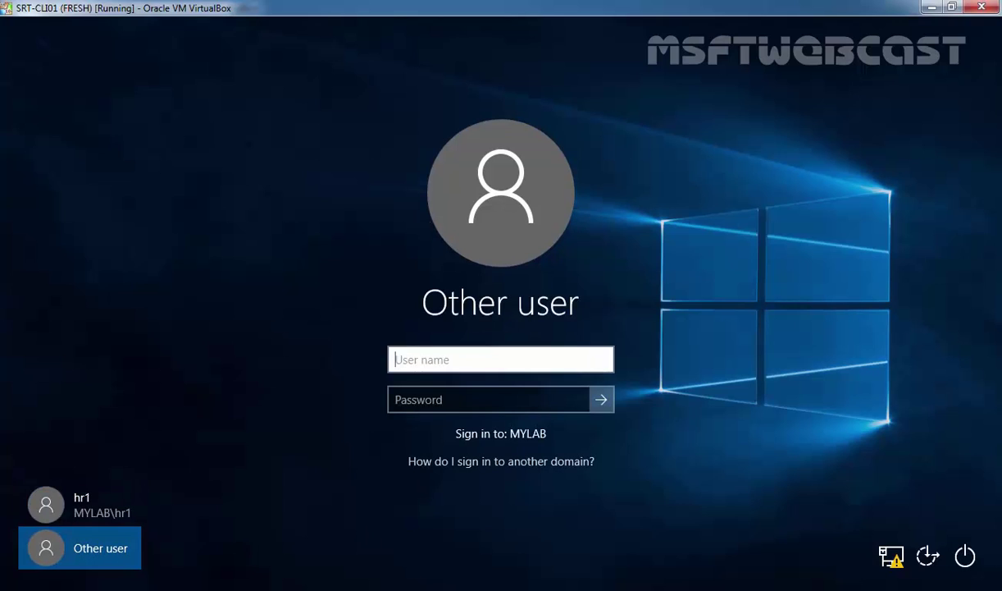
pyautogui.write('hr2')
pyautogui.press('Tab')
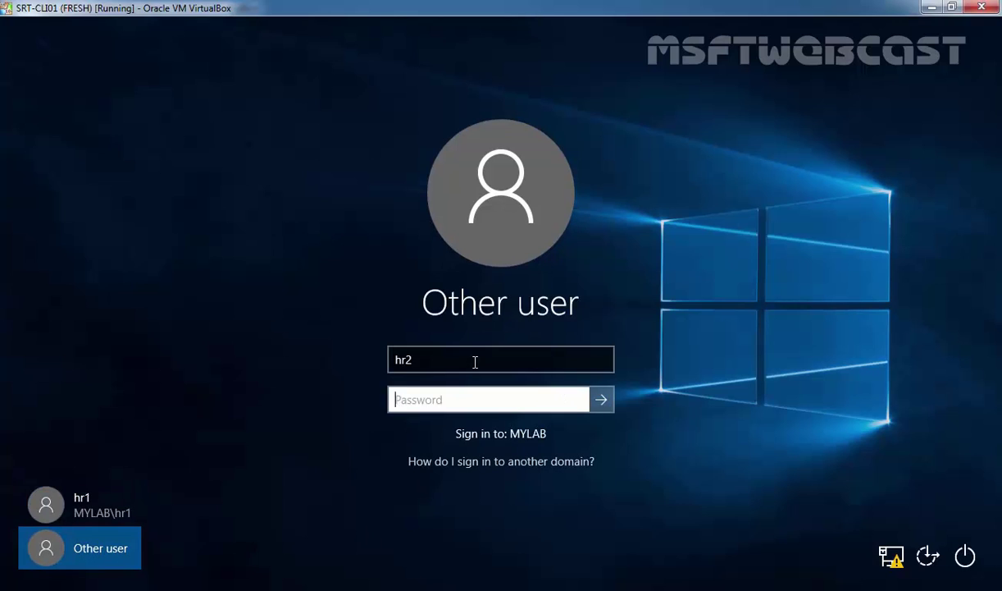
pyautogui.write('Pa$$w0rd')
pyautogui.press('Return')
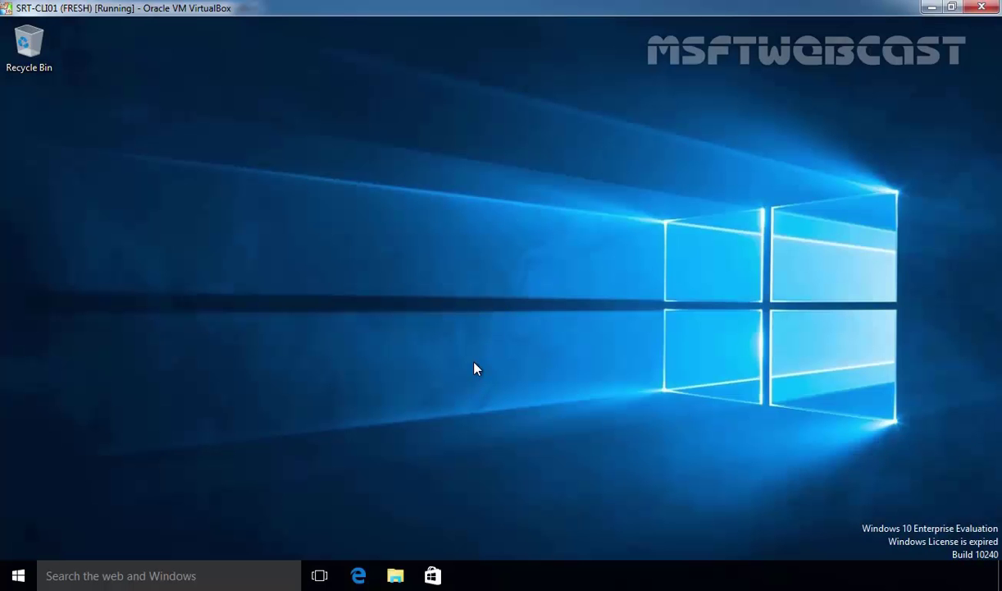
# - Open the \\192.168.1.5 shares from Run and enter the hrdata share
pyautogui.press('super+r')
pyautogui.write('\\\\')
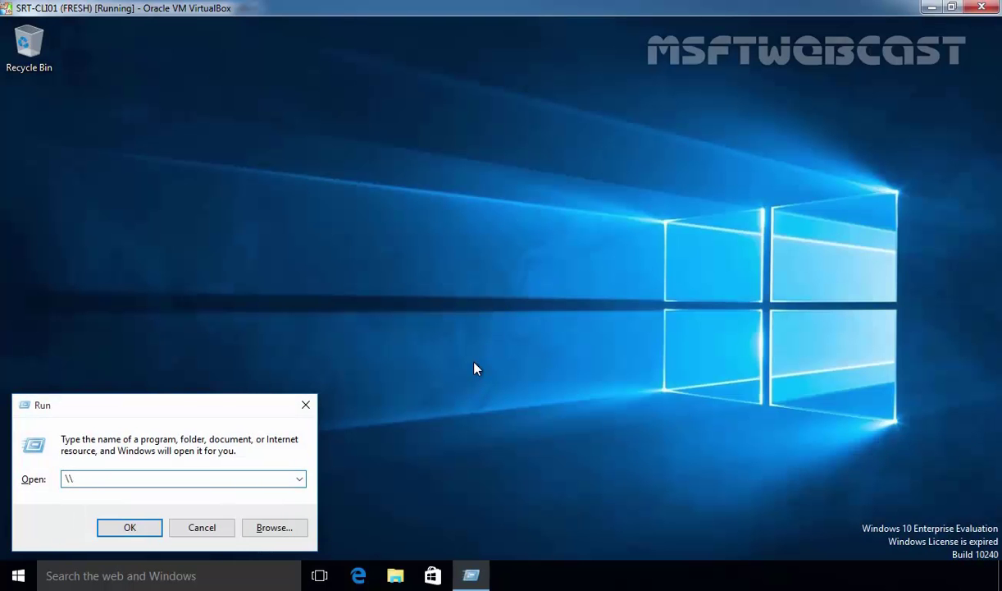
pyautogui.write('192.168.1.5')
pyautogui.press('Return')
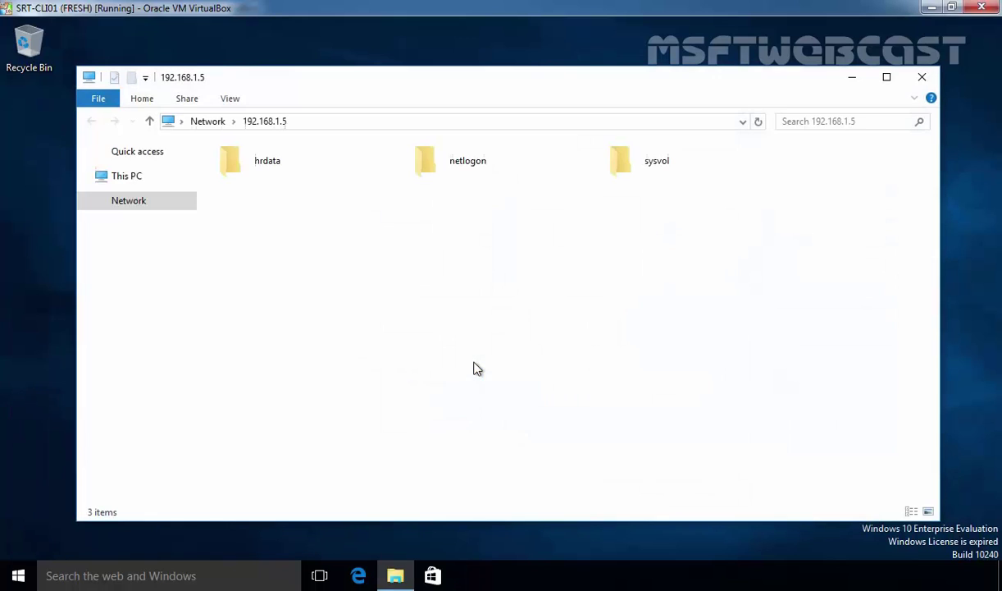
pyautogui.doubleClick(231, 169)
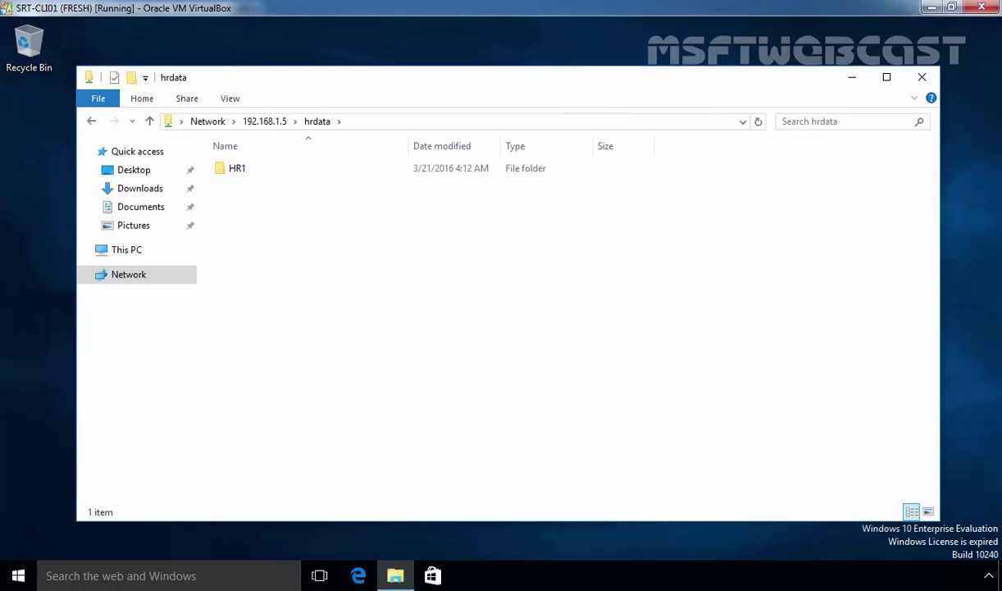
# - Create a new folder named HR2 inside hrdata and open it
pyautogui.rightClick(268, 205)
pyautogui.moveTo(328, 360)
pyautogui.click(500, 362)
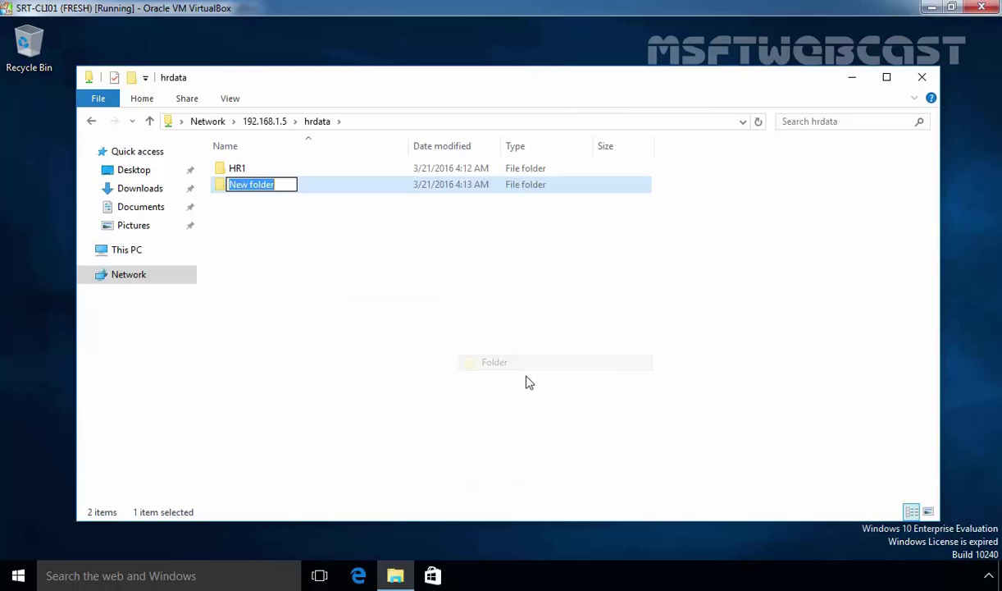
pyautogui.write('HR2')
pyautogui.press('Return')
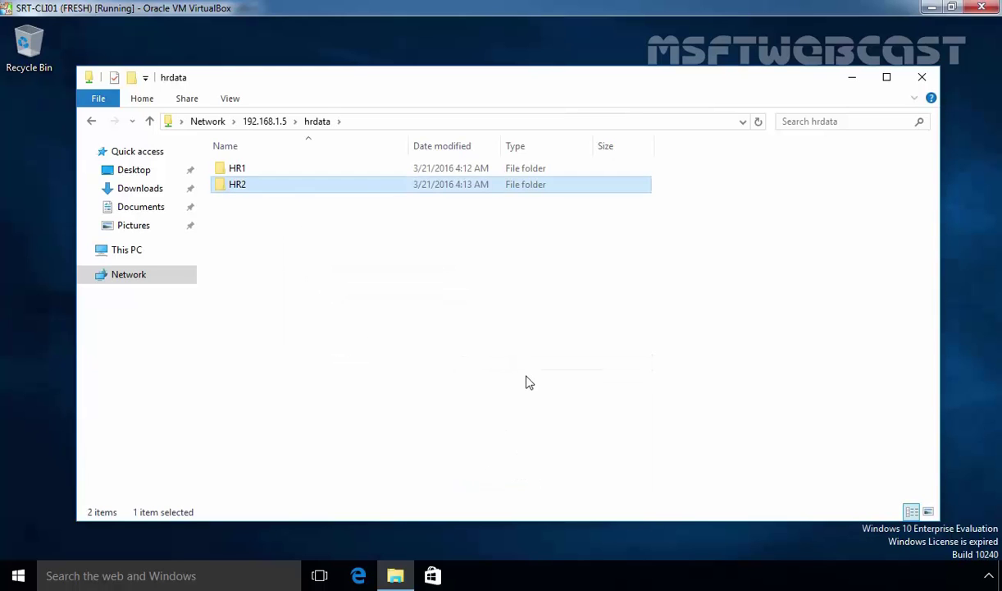
pyautogui.hotkey('shift', 'F10')
pyautogui.press('Down')
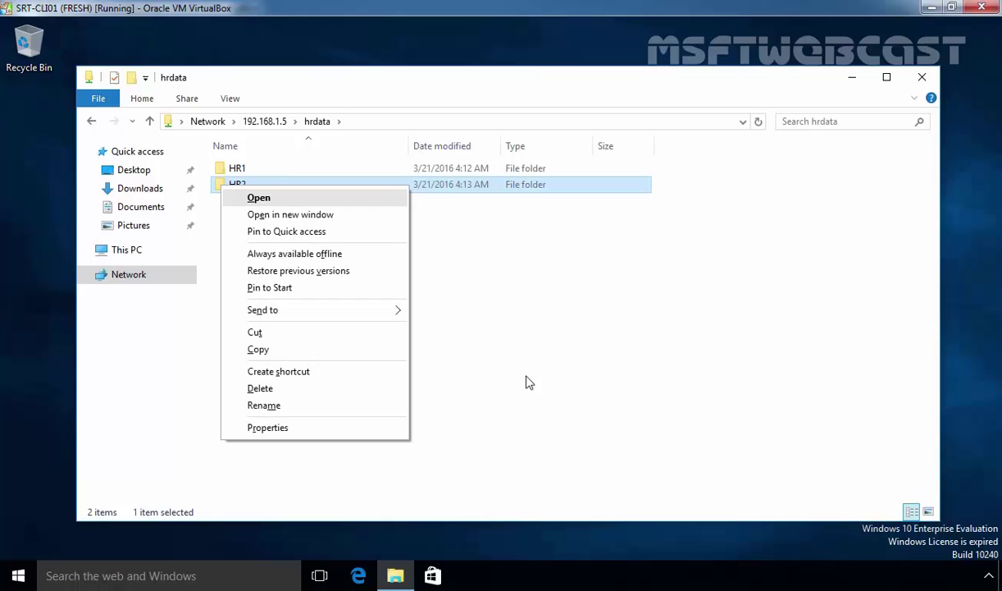
pyautogui.press('Return')
# - Create a new text document named Hi in HR2 and open it
pyautogui.hotkey('shift', 'F10')
pyautogui.press('Up')
pyautogui.press('Up')
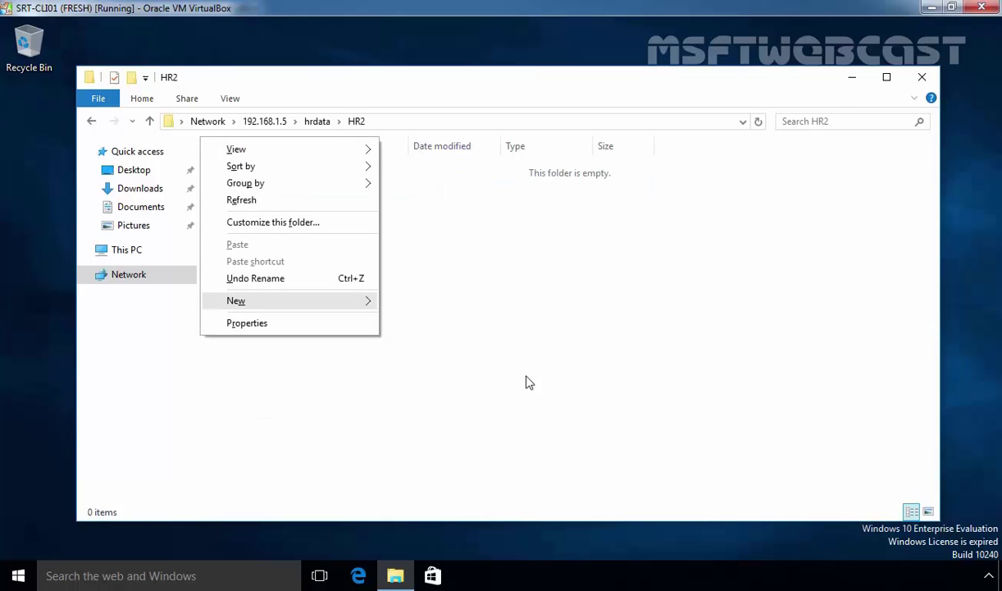
pyautogui.press('Right')
pyautogui.press('Up')
pyautogui.press('Up')
pyautogui.press('Return')
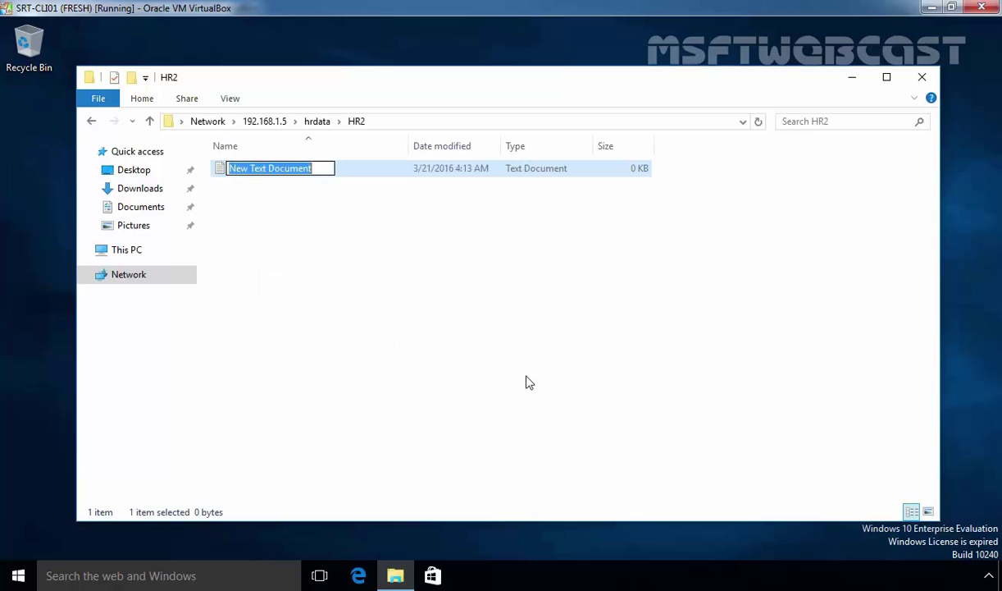
pyautogui.write('Hi')
pyautogui.press('Return')
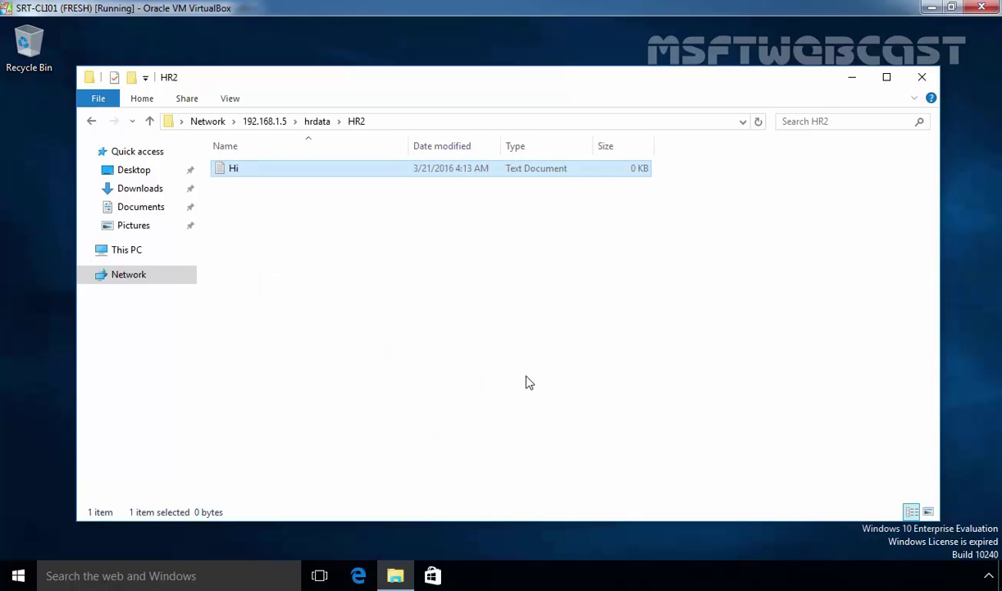
pyautogui.press('Return')
# - Enter 'Hi...' in Hi.txt, save it, and return to the 192.168.1.5 shares
pyautogui.write('Hi...')
pyautogui.click(747, 49)
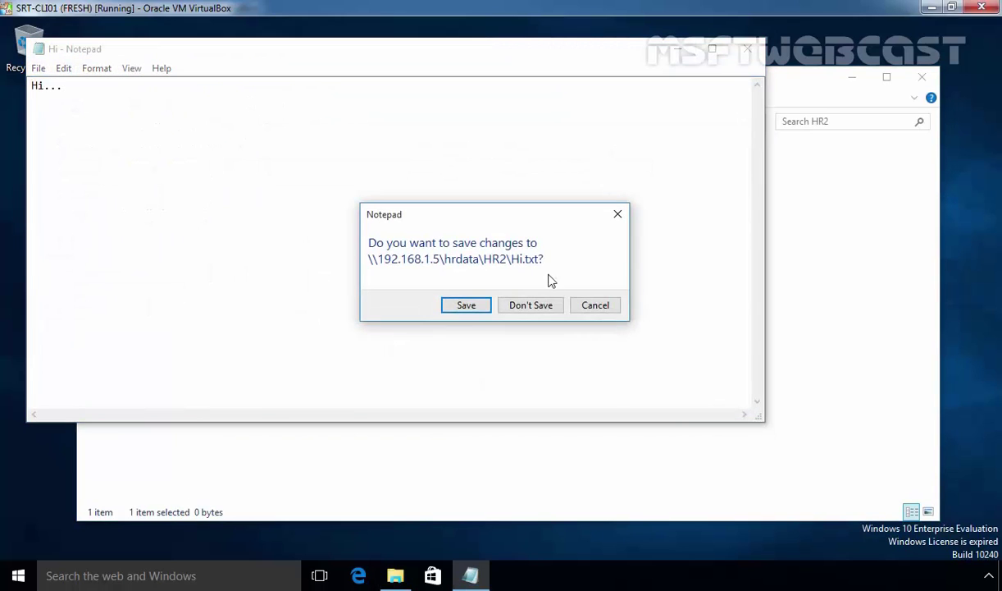
pyautogui.click(465, 303)
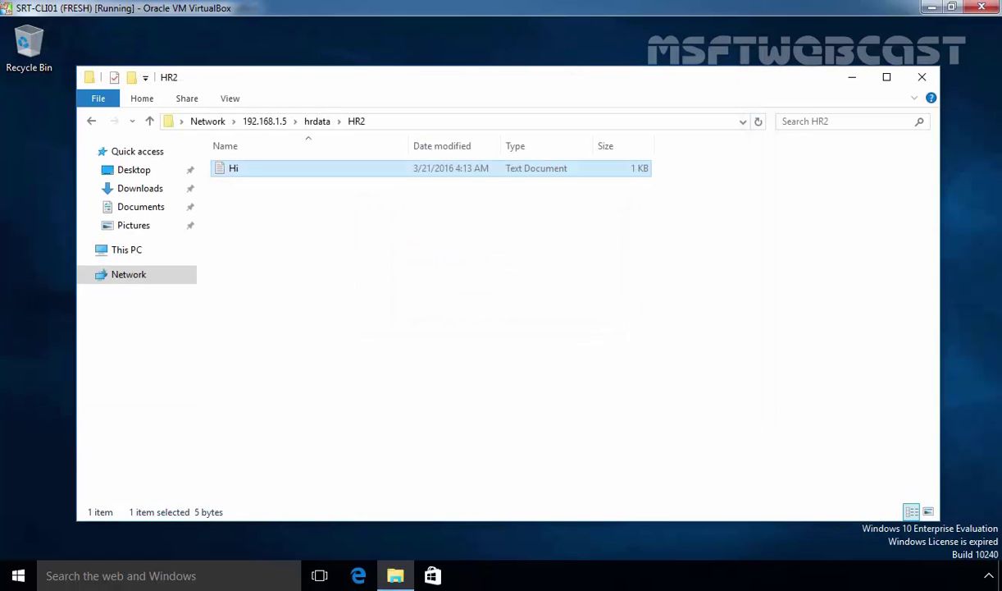
pyautogui.click(261, 120)
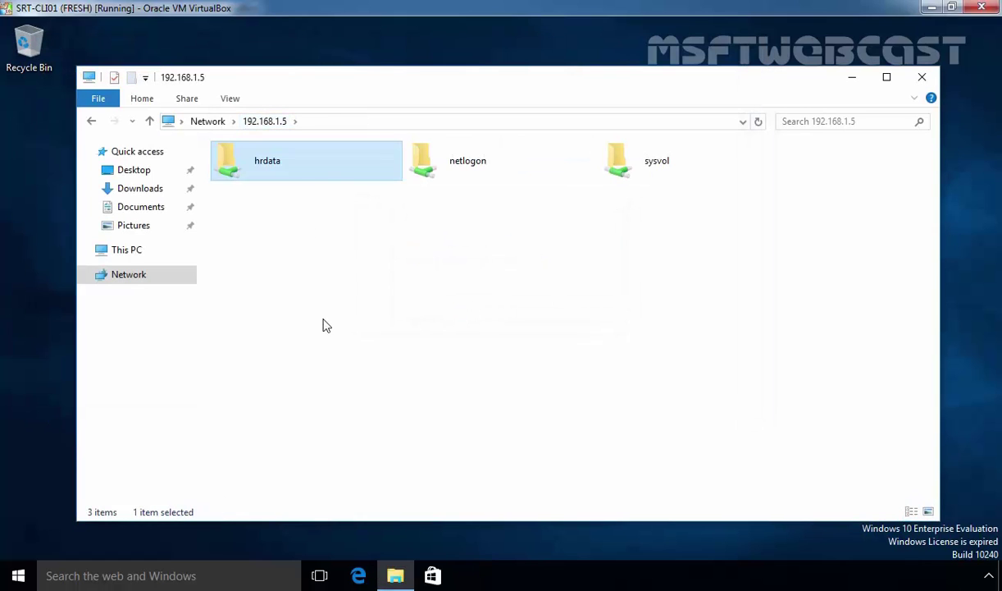
# - Open hrdata, attempt to open HR1, and dismiss the access-denied Network Error
pyautogui.doubleClick(266, 164)
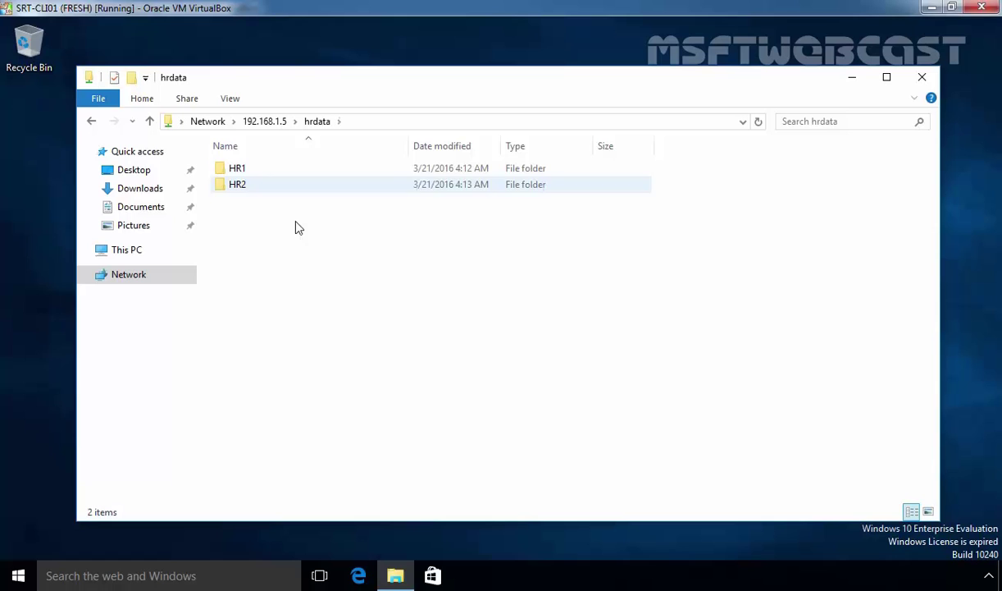
pyautogui.click(237, 184)
pyautogui.press('super')
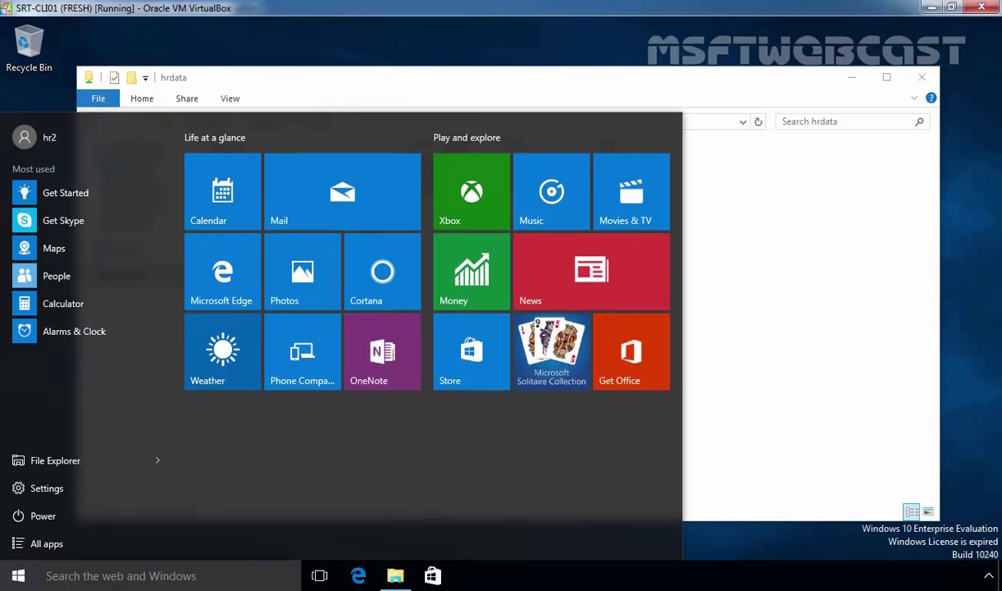
pyautogui.press('super')
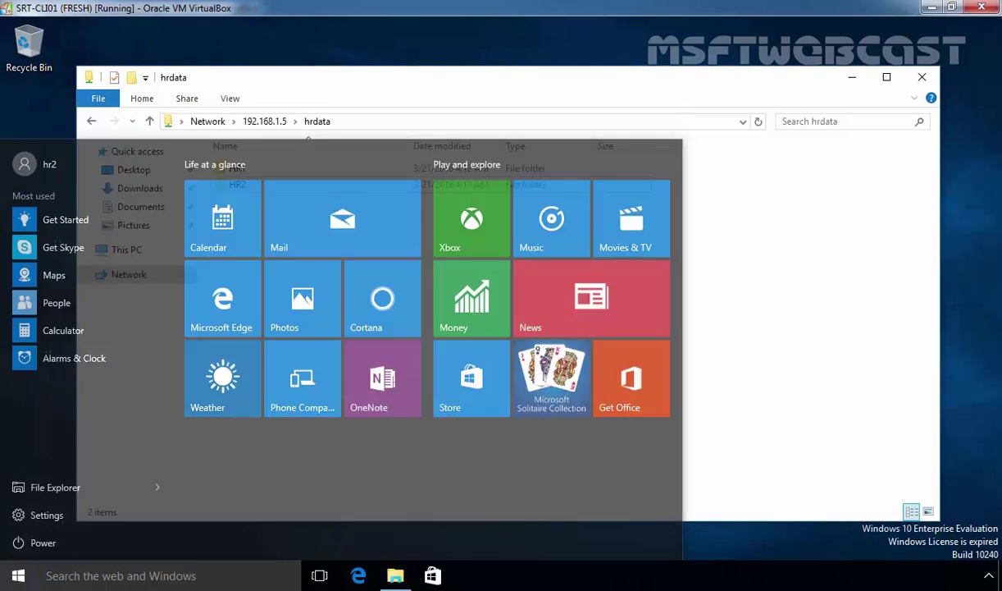
pyautogui.press('Up')
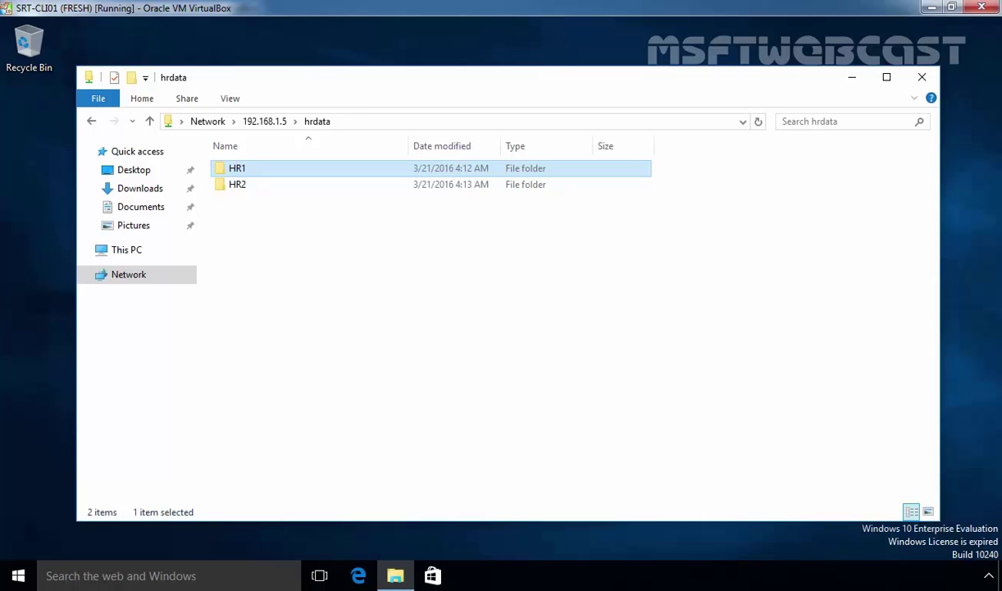
pyautogui.press('Return')
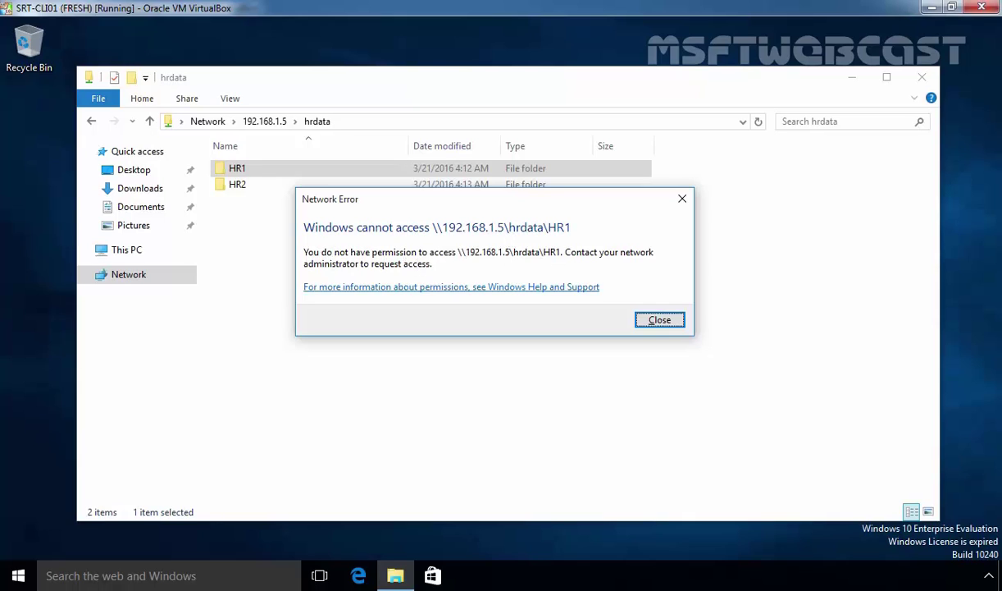
pyautogui.click(678, 324)
# - Select and then deselect the HR1 folder in the hrdata listing
pyautogui.click(420, 288)
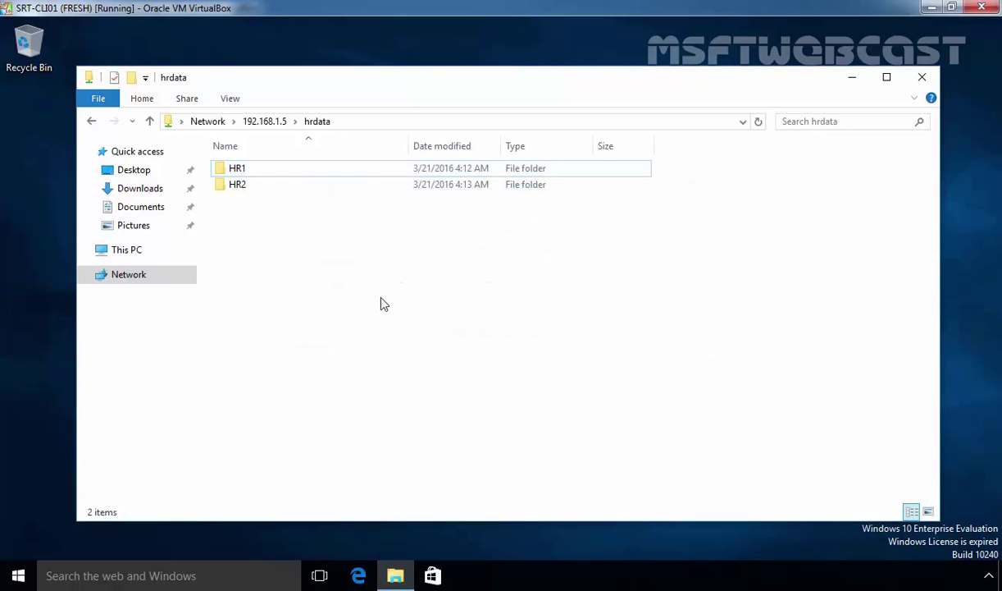
pyautogui.press('super')
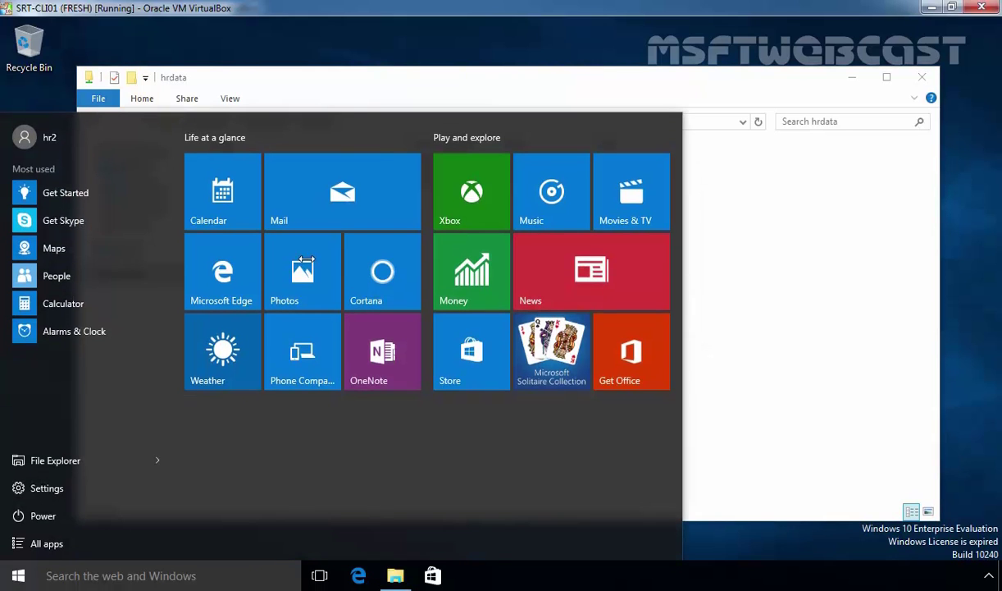
pyautogui.click(874, 296)
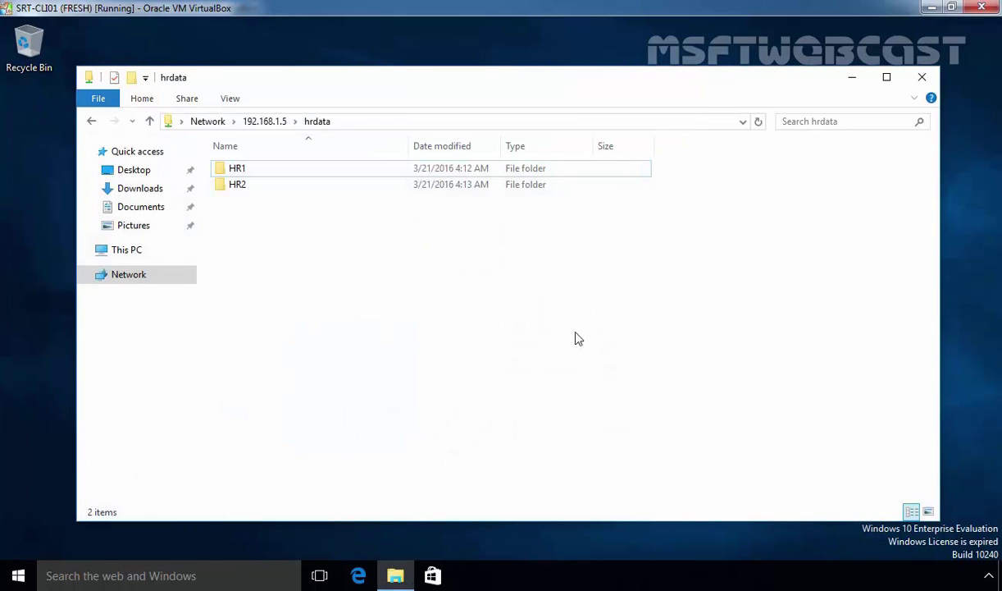
pyautogui.click(251, 176)
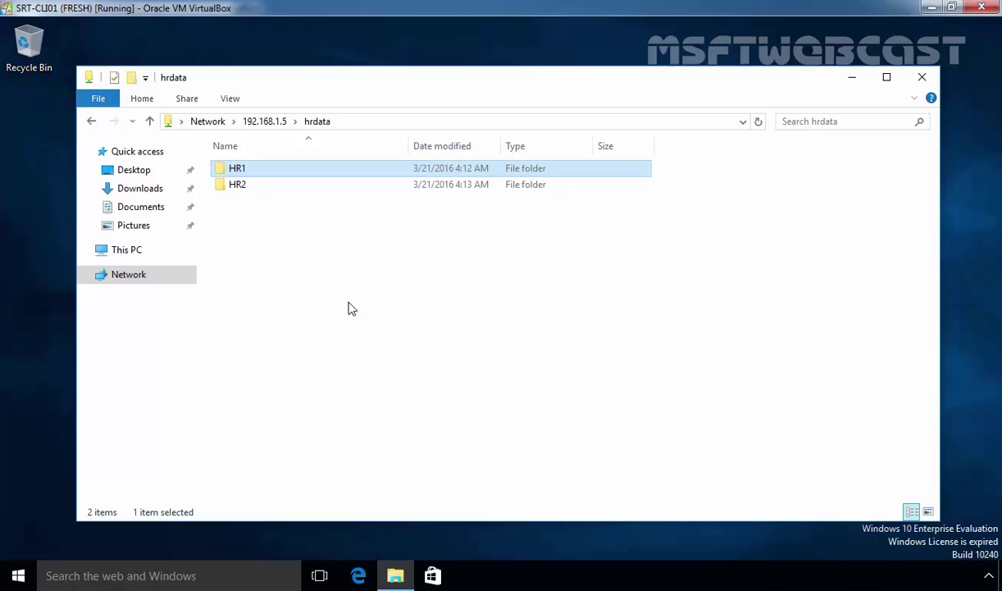
pyautogui.click(348, 308)
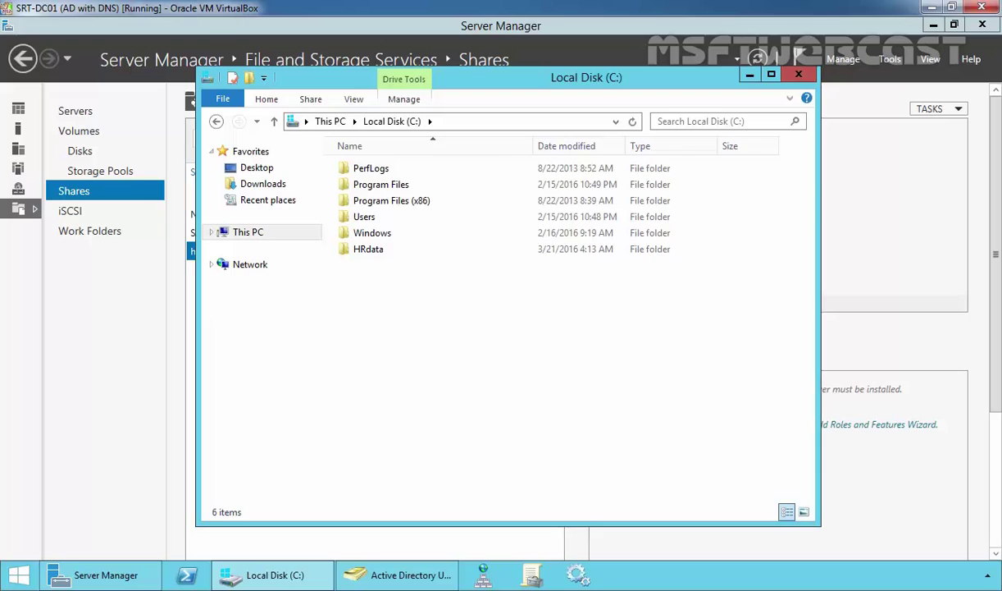
# - Enable access-based enumeration in the hrdata share's Settings and apply the change
pyautogui.click(161, 280)
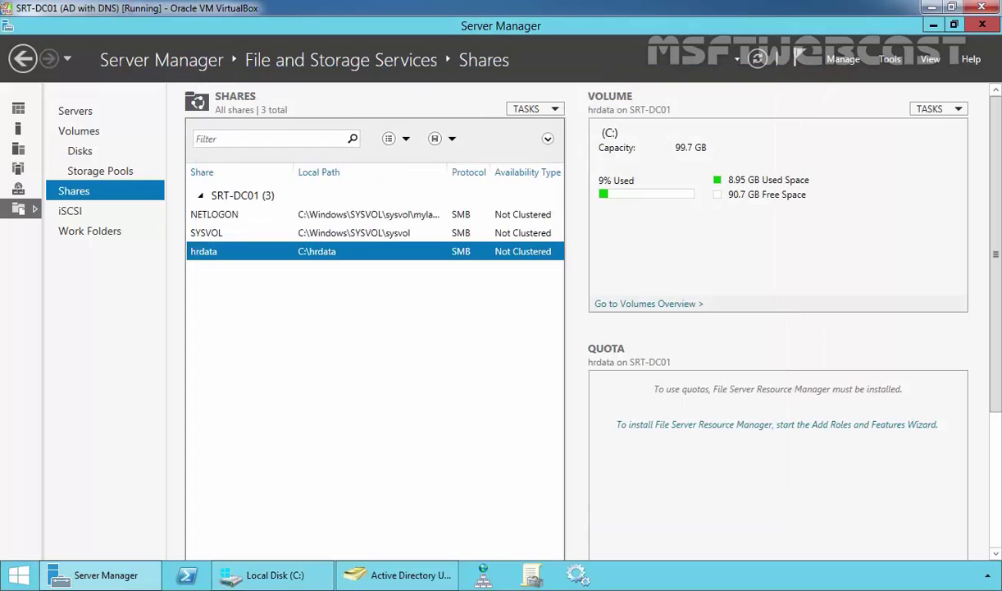
pyautogui.rightClick(205, 257)
pyautogui.click(258, 297)
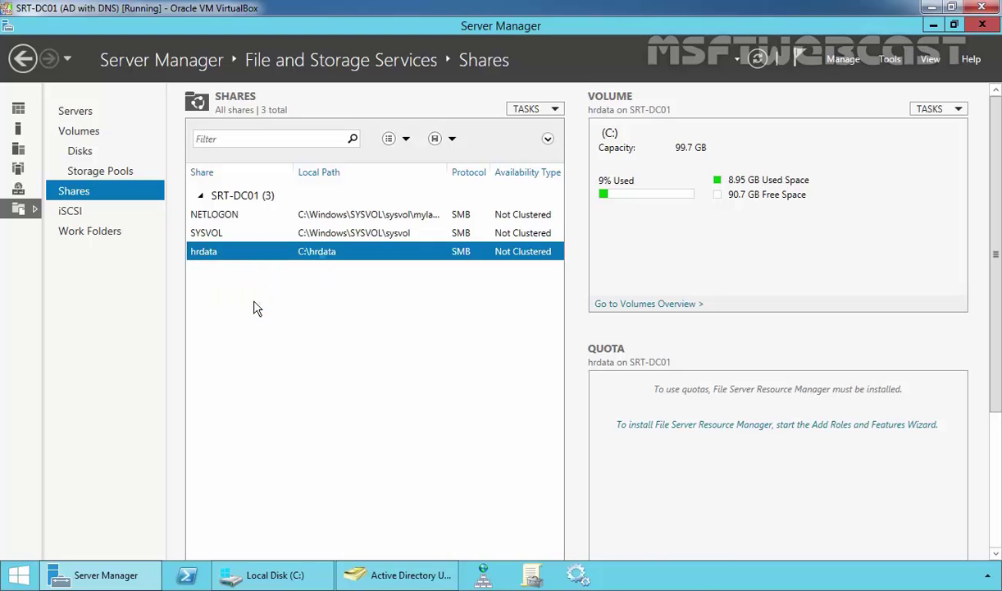
pyautogui.click(135, 228)
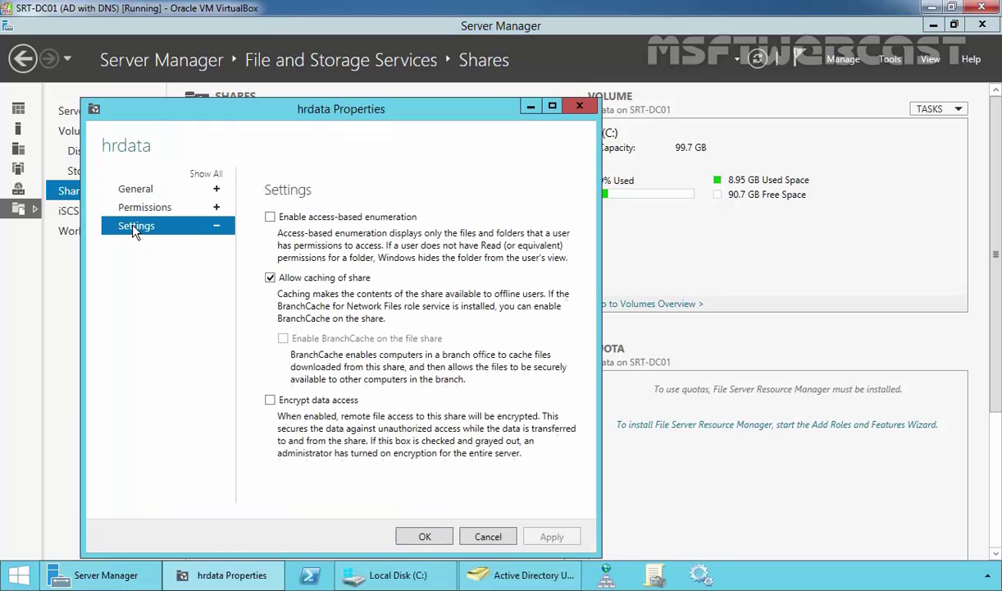
pyautogui.click(271, 217)
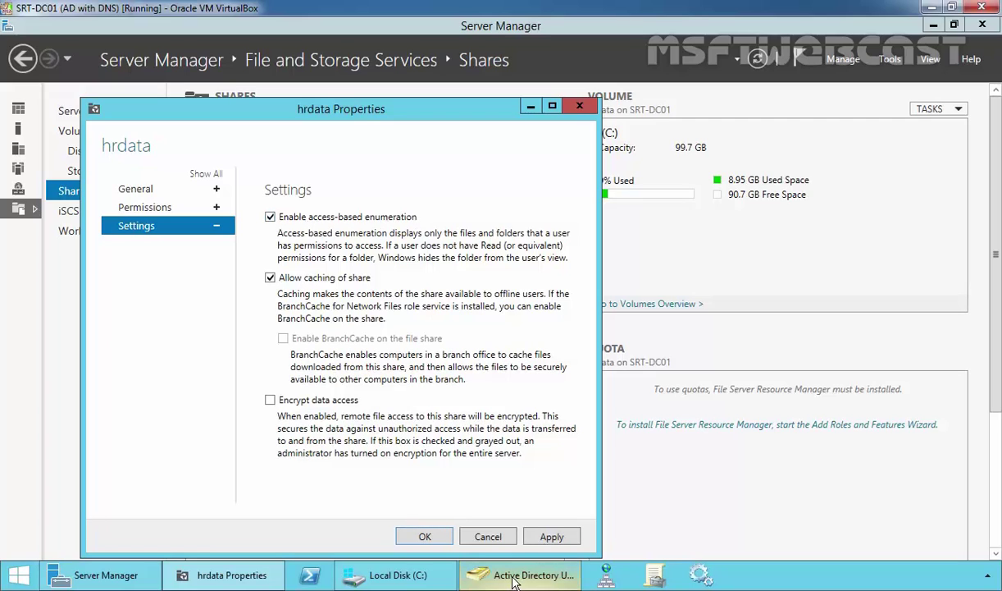
pyautogui.click(560, 538)
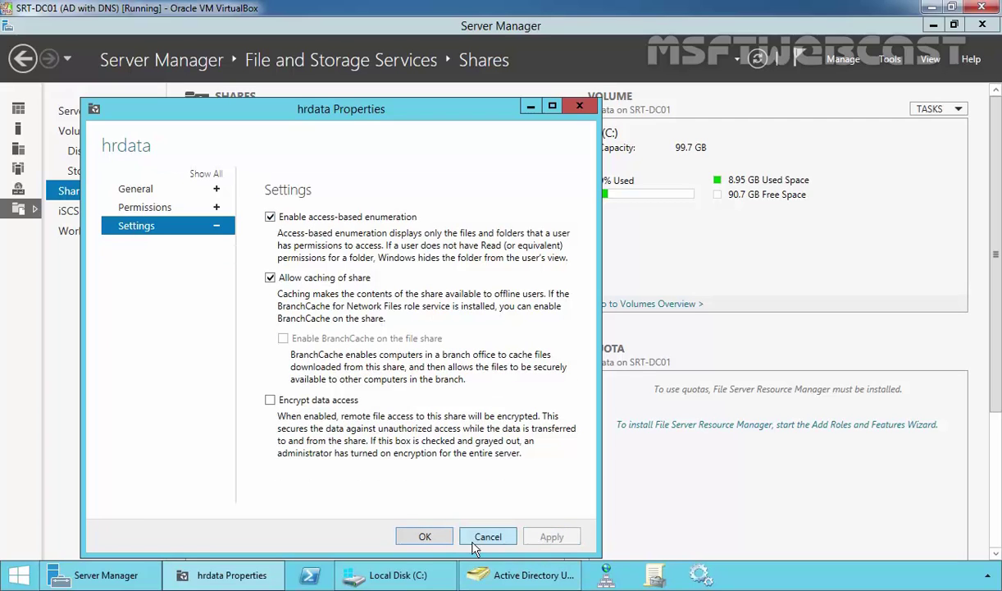
pyautogui.click(423, 537)
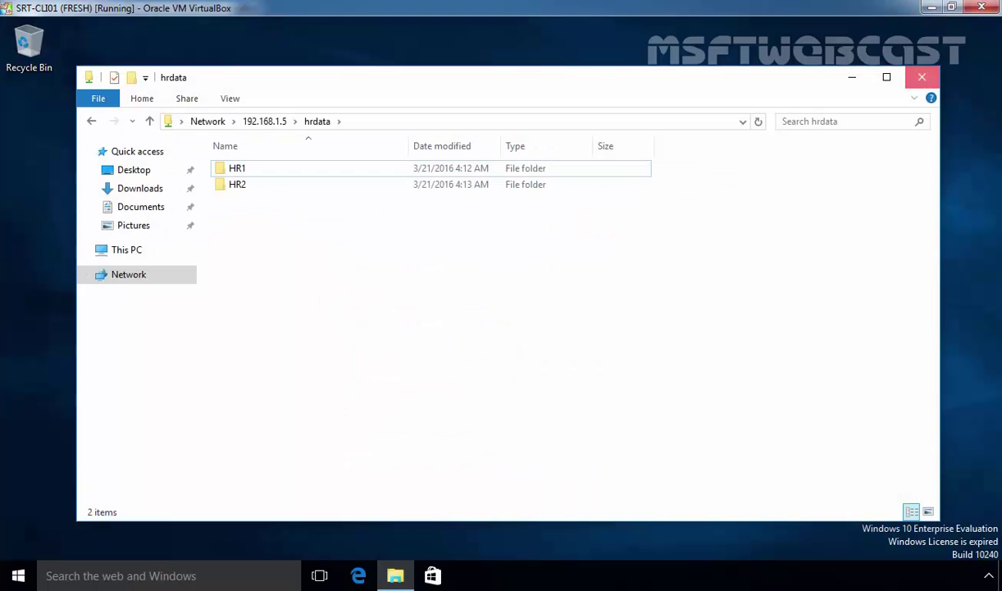
# - Sign out of the HR user's session and sign back in with the account password
pyautogui.click(852, 77)
pyautogui.click(16, 574)
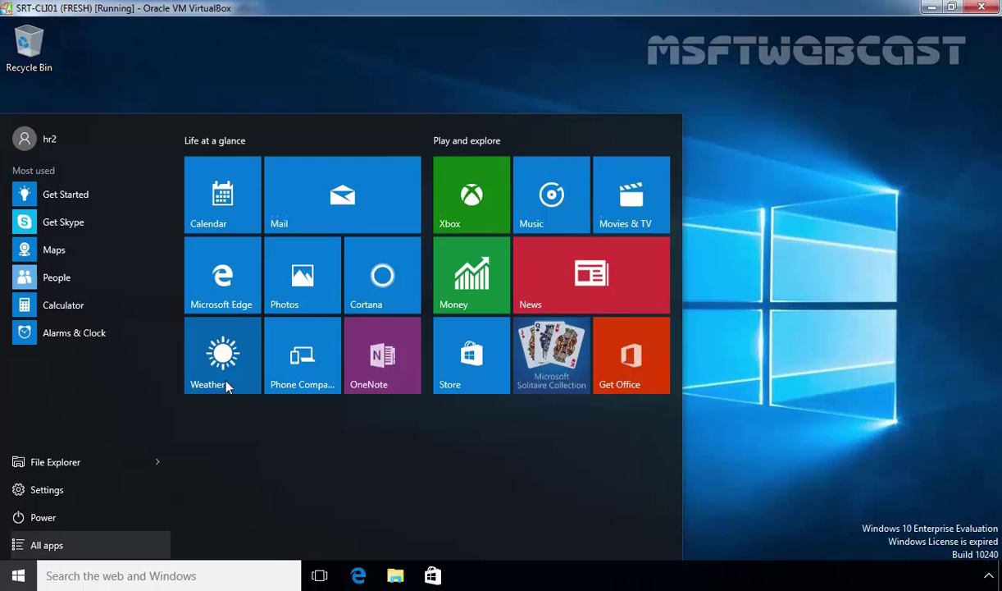
pyautogui.click(69, 138)
pyautogui.click(49, 213)
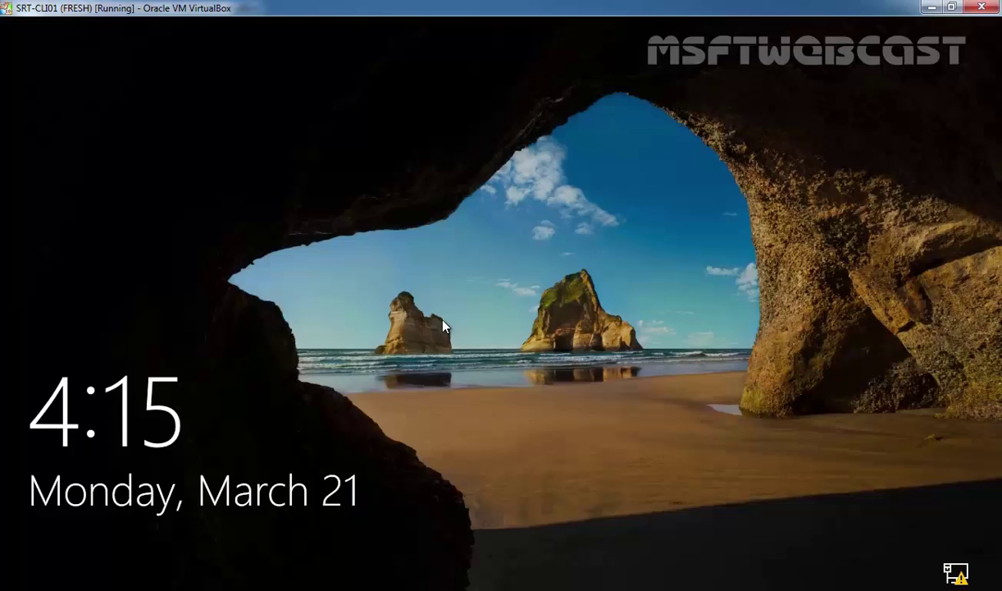
pyautogui.click(422, 304)
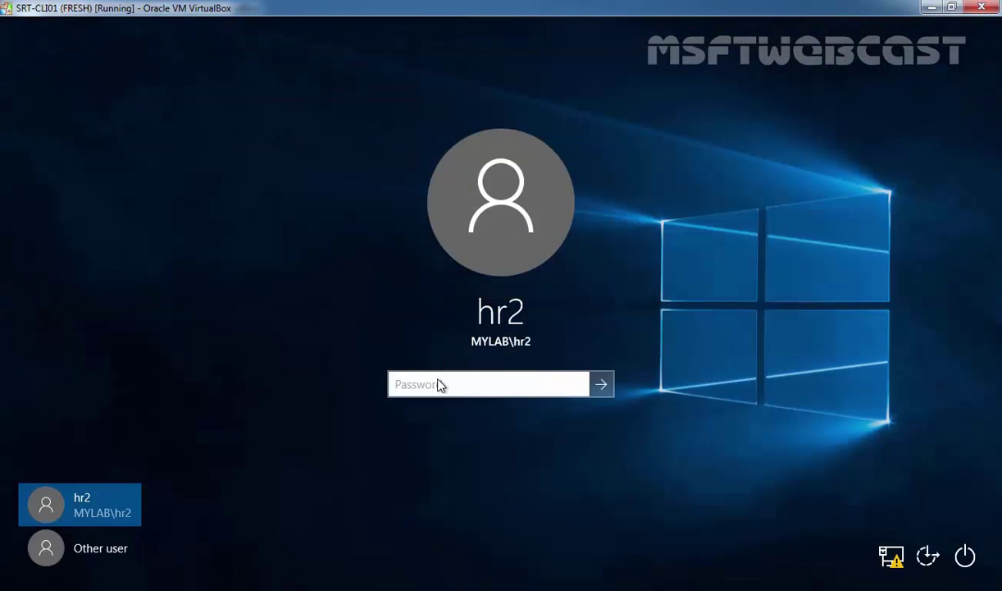
pyautogui.write('Pa$$w0rd')
pyautogui.press('Return')
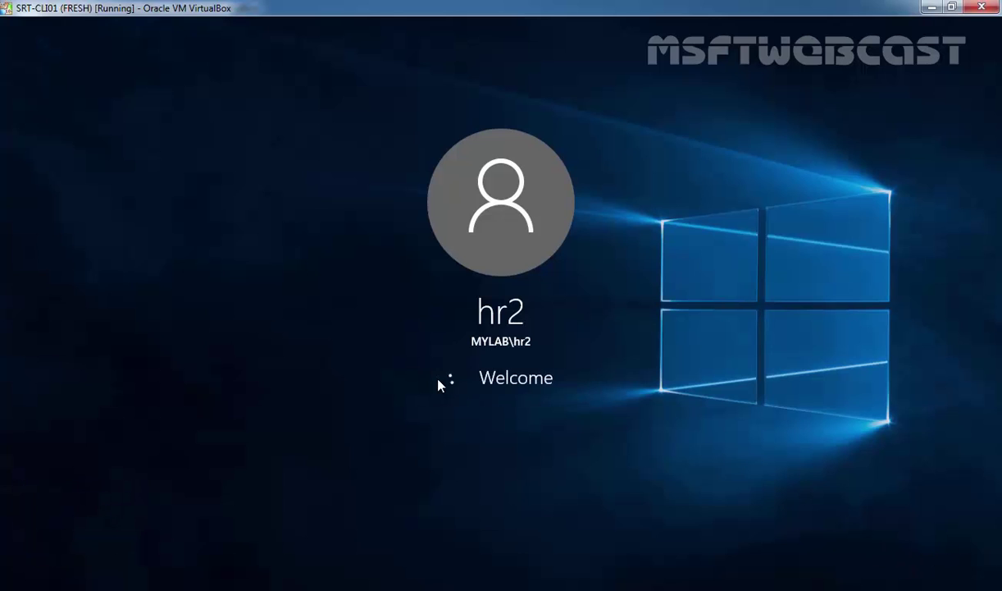
# - Reopen \\192.168.1.5\hrdata, which now lists only the HR2 folder
pyautogui.press('super+r')
pyautogui.write('\\\\')
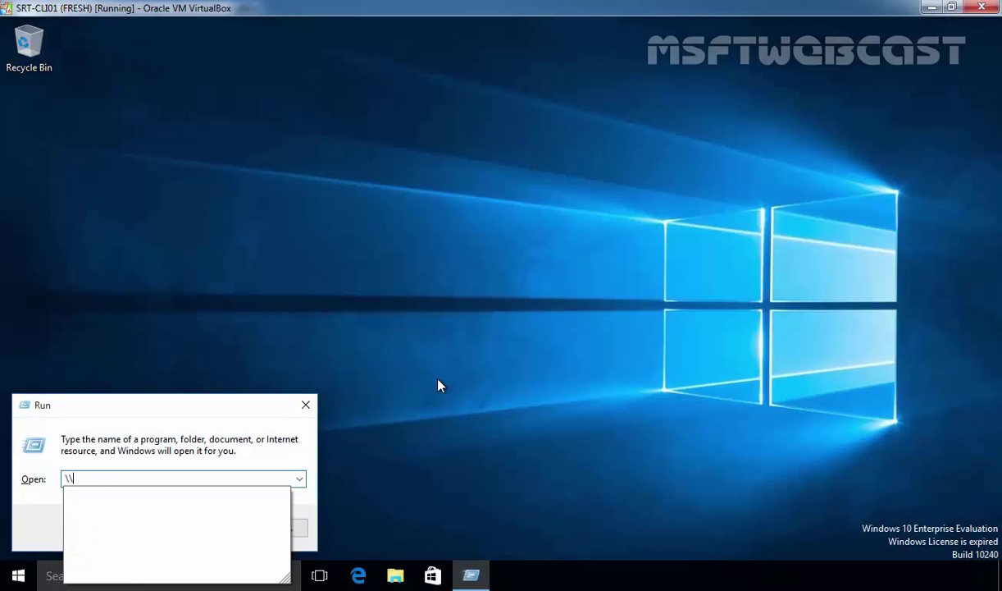
pyautogui.press('Down')
pyautogui.press('Return')
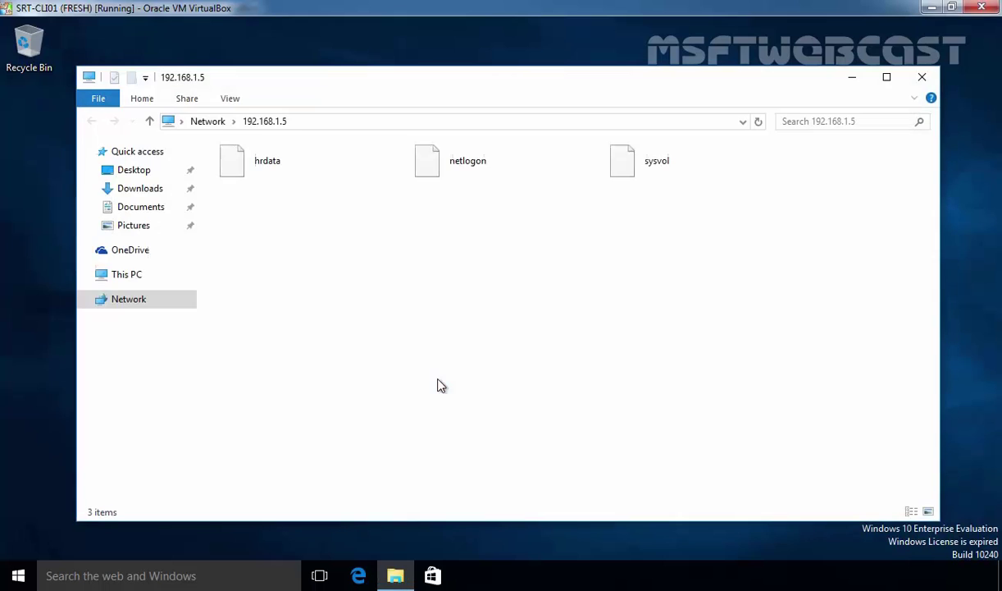
pyautogui.press('n')
pyautogui.click(273, 171)
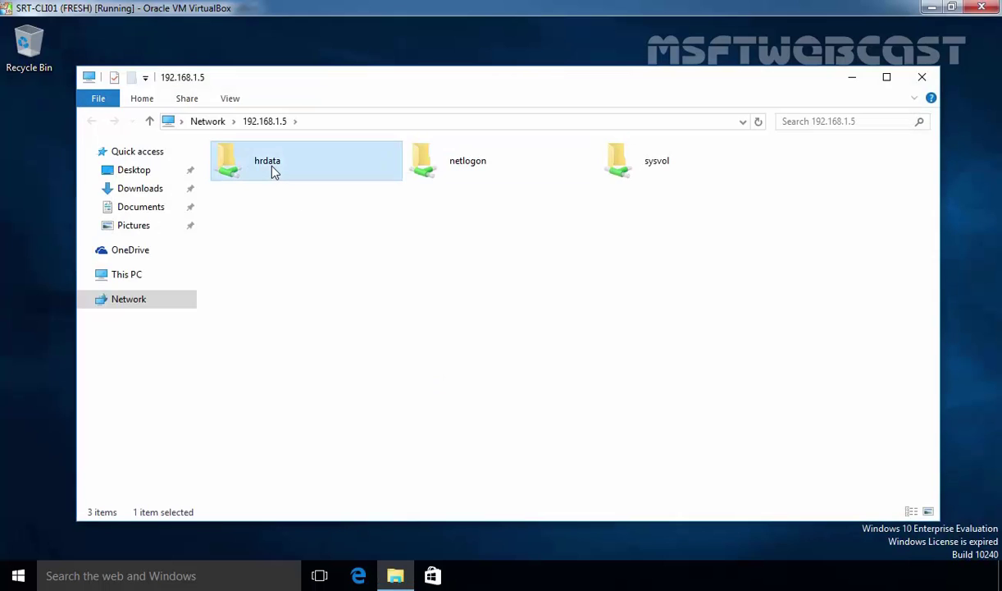
pyautogui.doubleClick(273, 170)
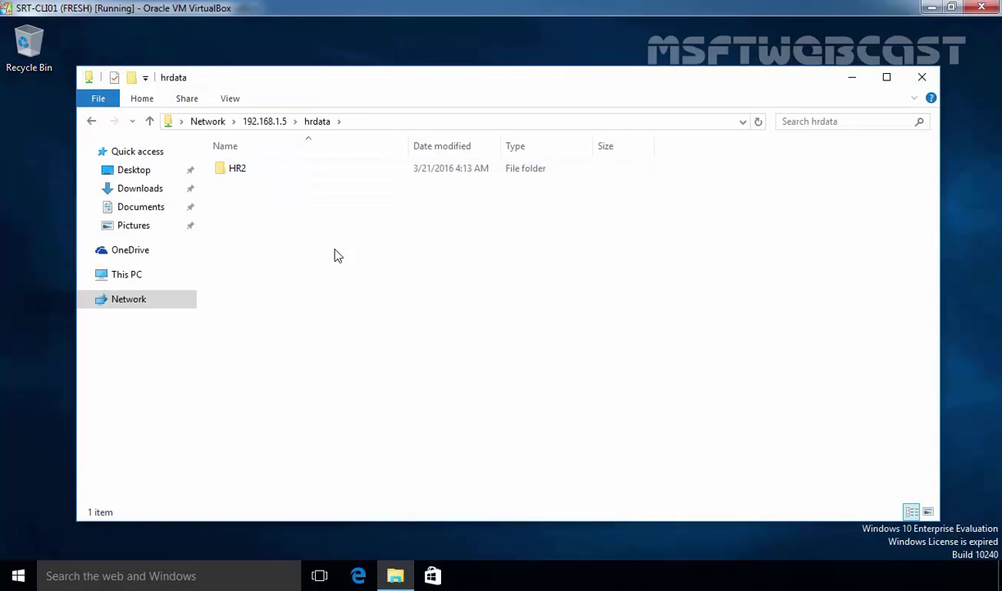
pyautogui.moveTo(338, 247); pyautogui.dragTo(264, 179)
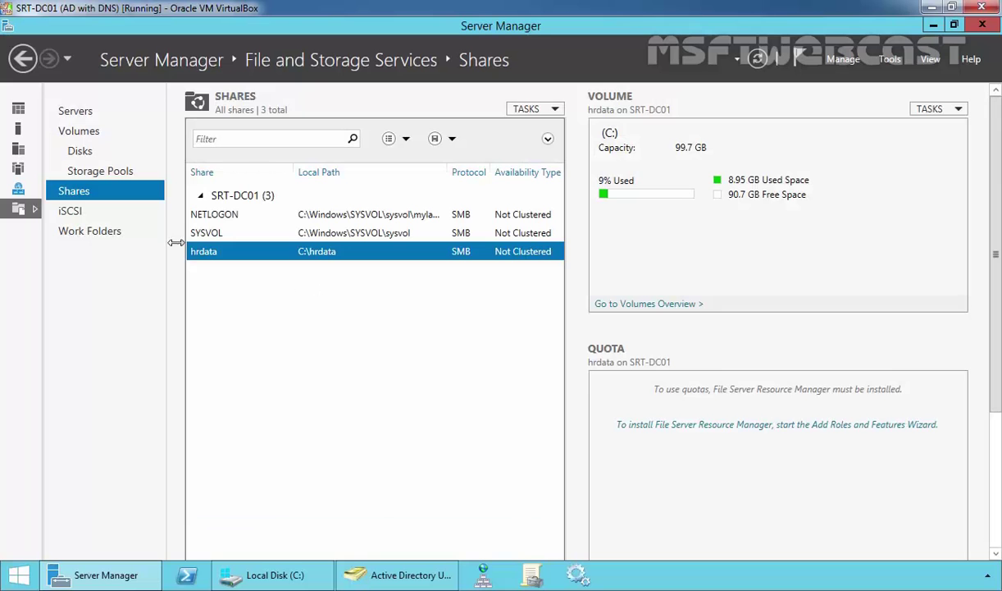
# - Open the HRdata folder on the server's Local Disk (C:) showing HR1 and HR2
pyautogui.click(270, 574)
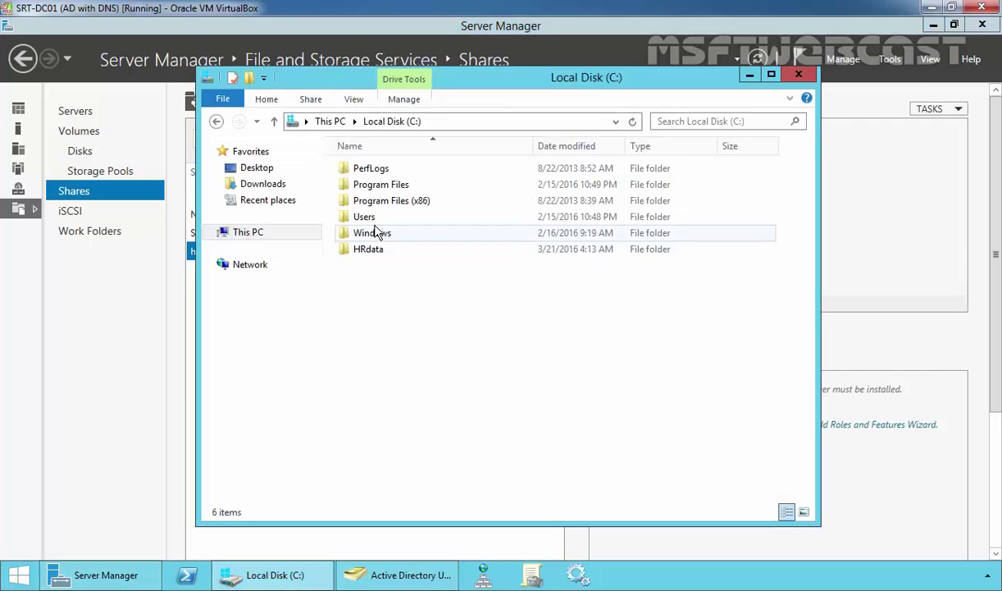
pyautogui.doubleClick(368, 249)
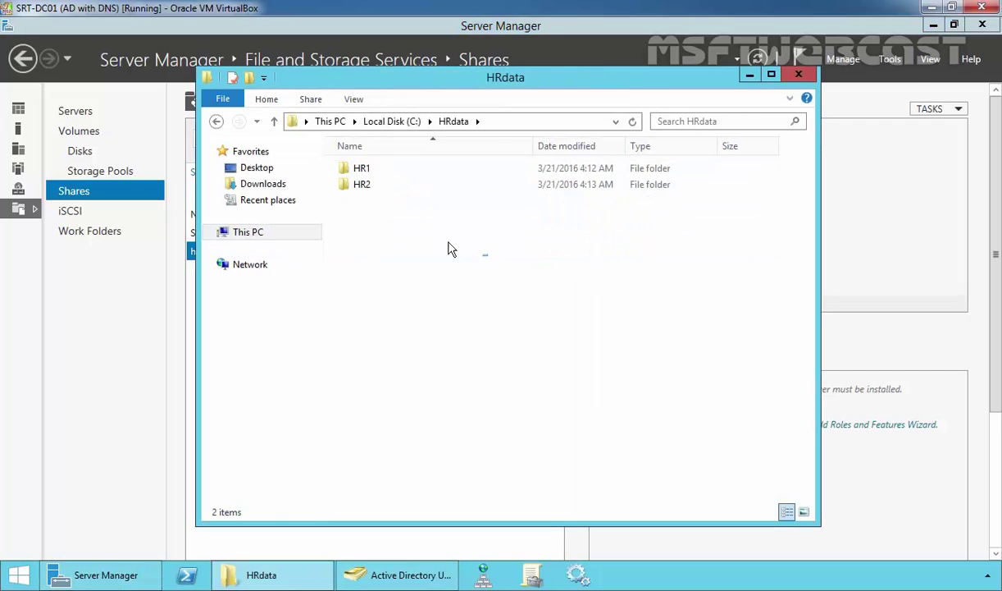
pyautogui.moveTo(467, 246); pyautogui.dragTo(346, 159)
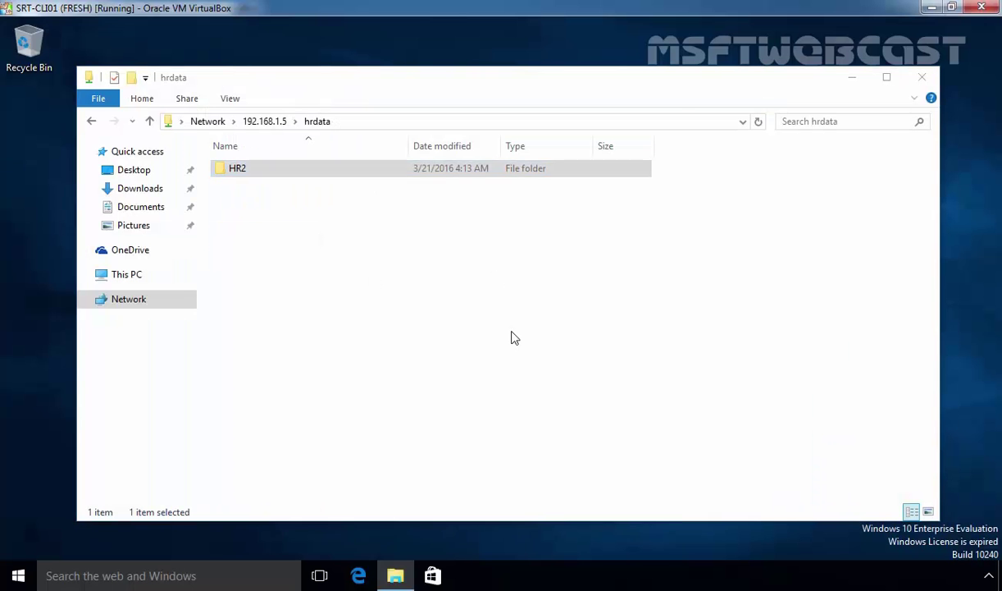
pyautogui.press('super')
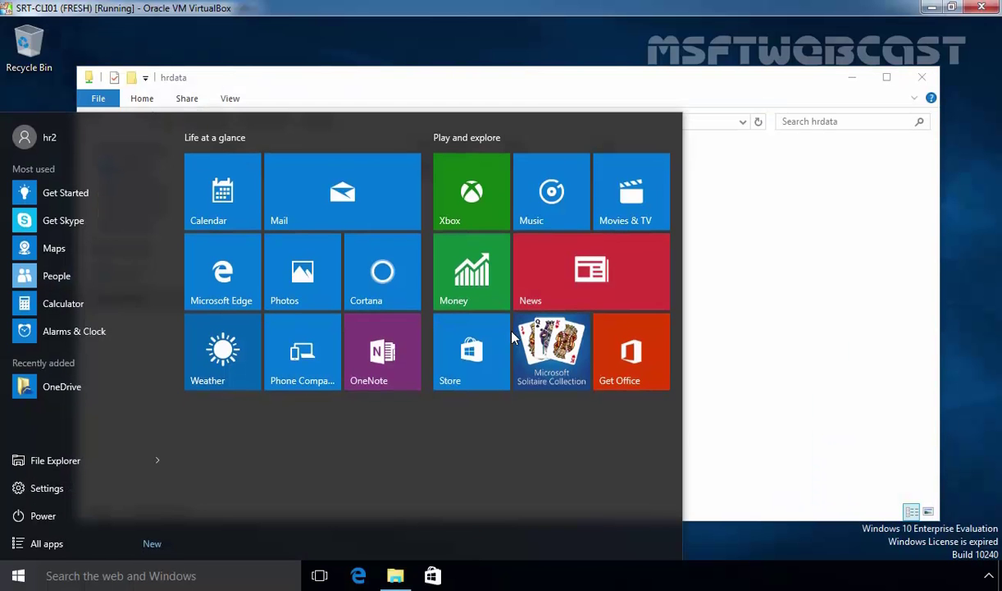
pyautogui.press('Escape')
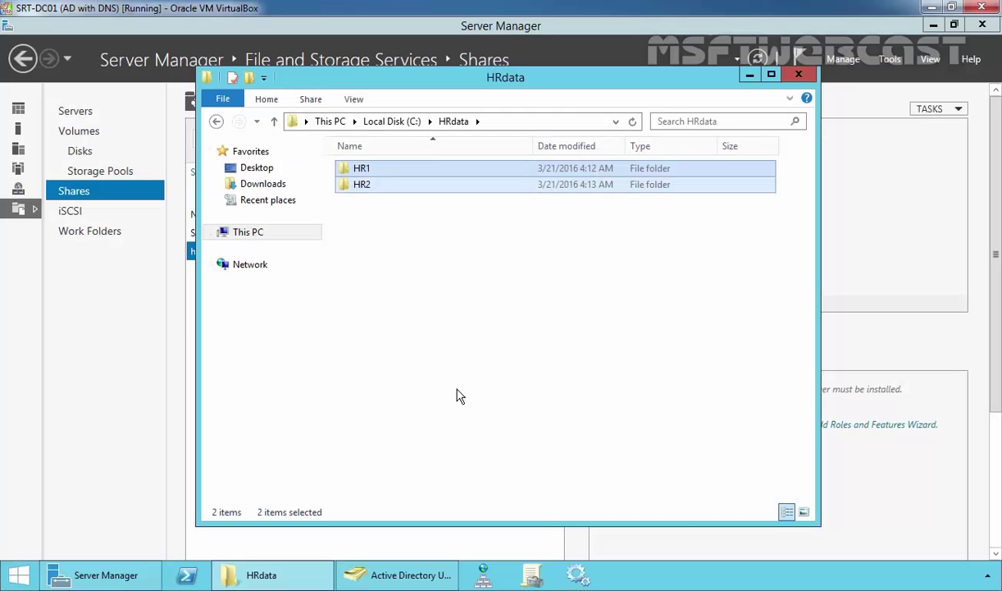
# - Create a new folder named All inside HRdata
pyautogui.click(418, 280)
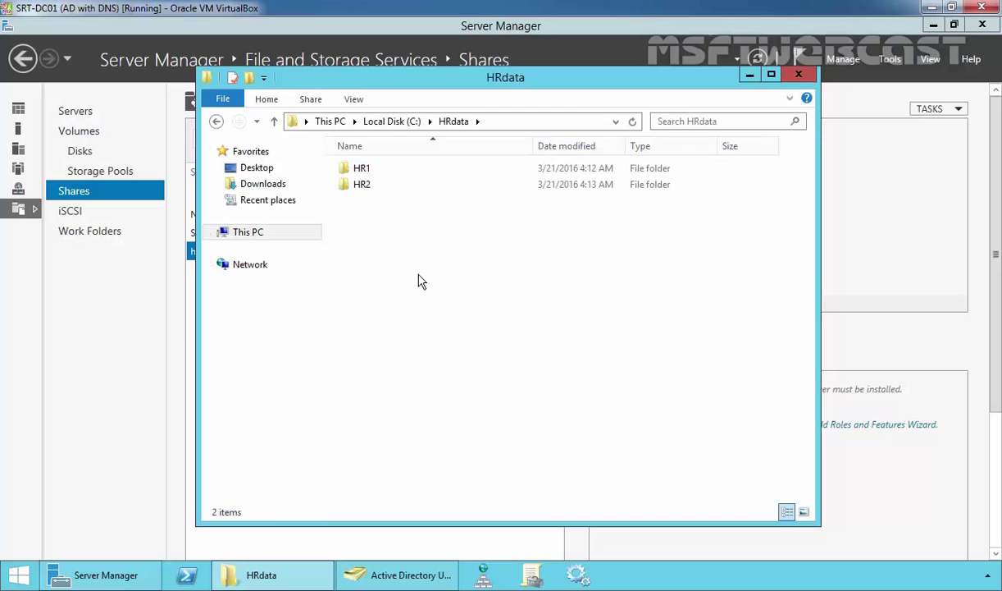
pyautogui.rightClick(379, 224)
pyautogui.moveTo(432, 399)
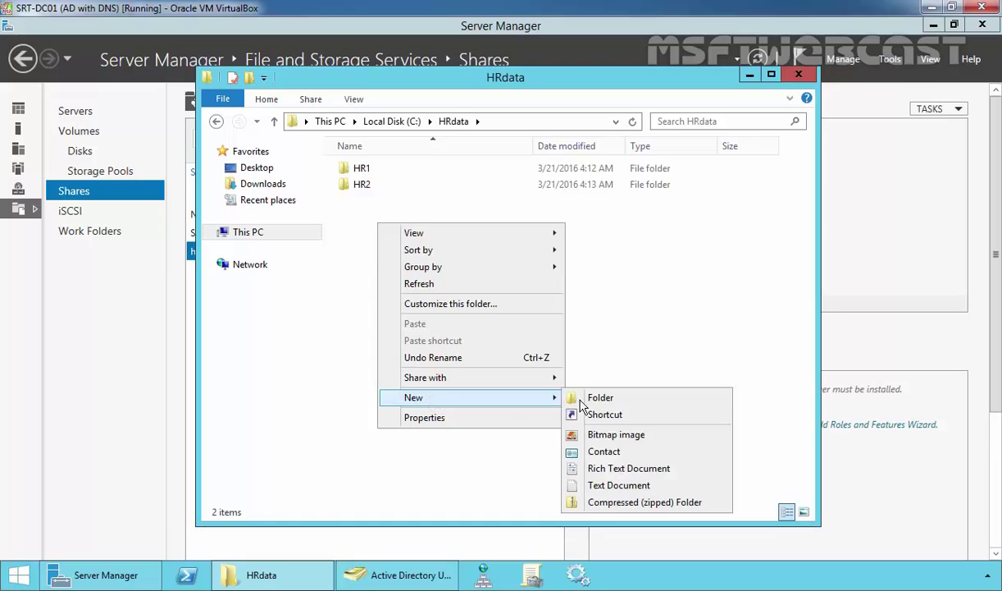
pyautogui.click(596, 397)
pyautogui.write('All')
pyautogui.press('Return')
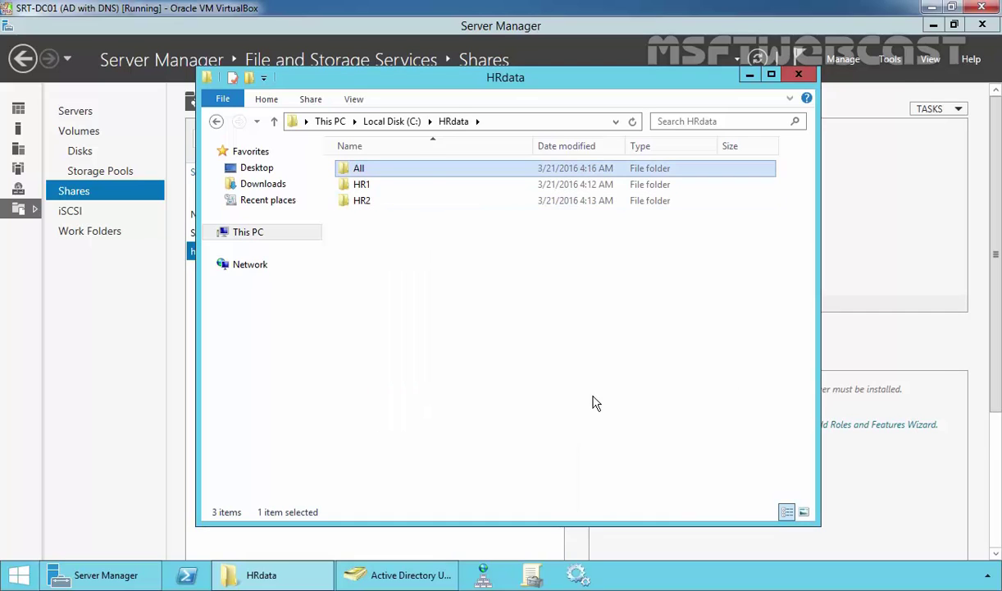
# - Add the HRUsers group to the All folder's security permissions and apply
pyautogui.rightClick(377, 168)
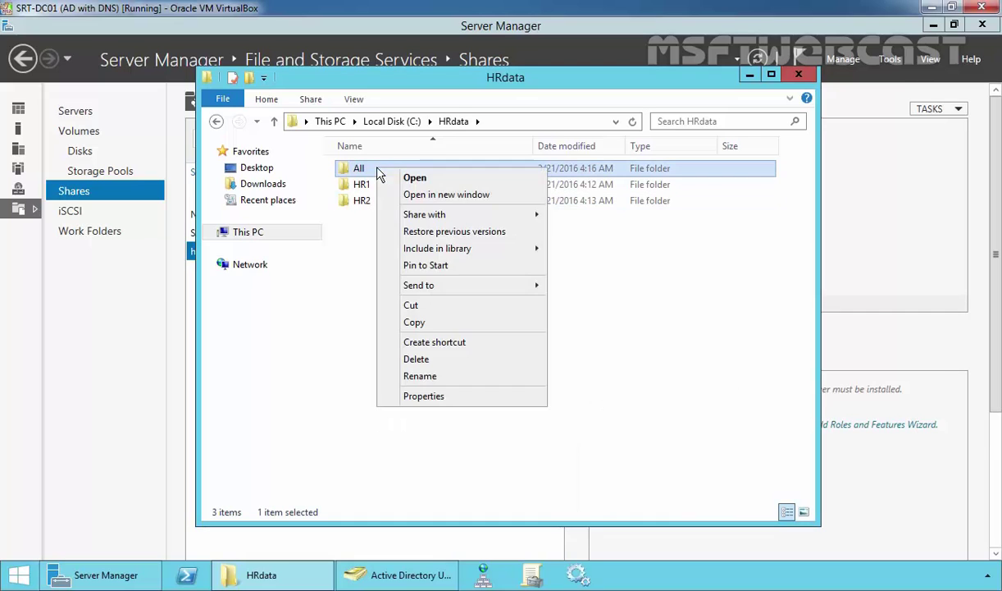
pyautogui.click(434, 396)
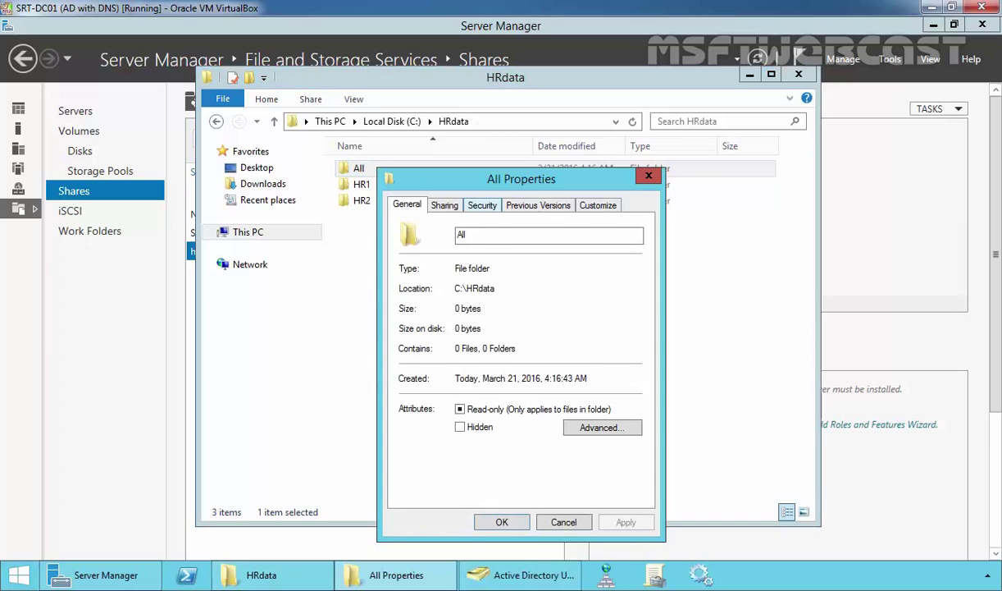
pyautogui.click(482, 205)
pyautogui.click(618, 331)
pyautogui.click(578, 391)
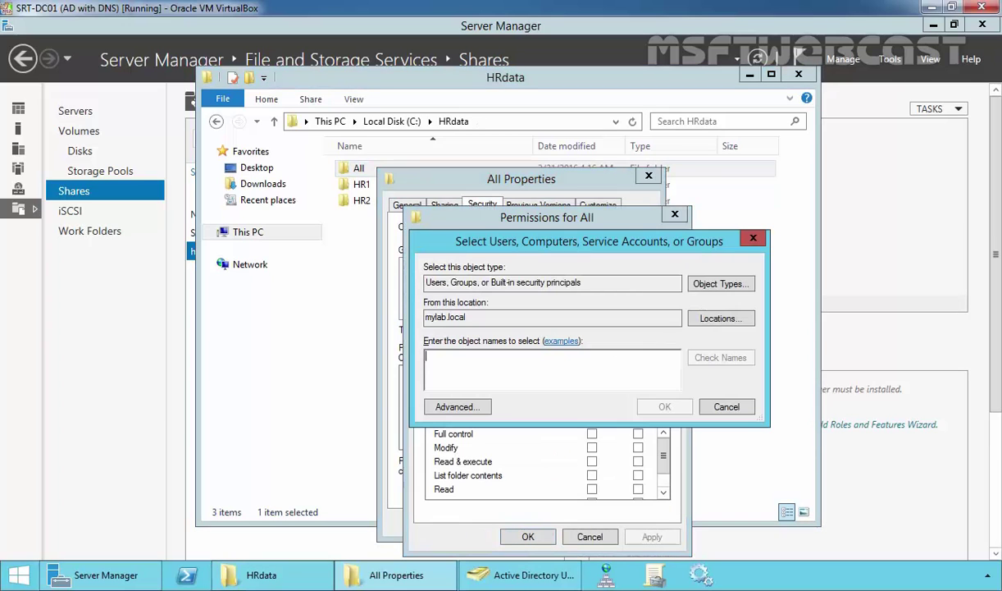
pyautogui.write('h')
pyautogui.press('BackSpace')
pyautogui.write('hruse')
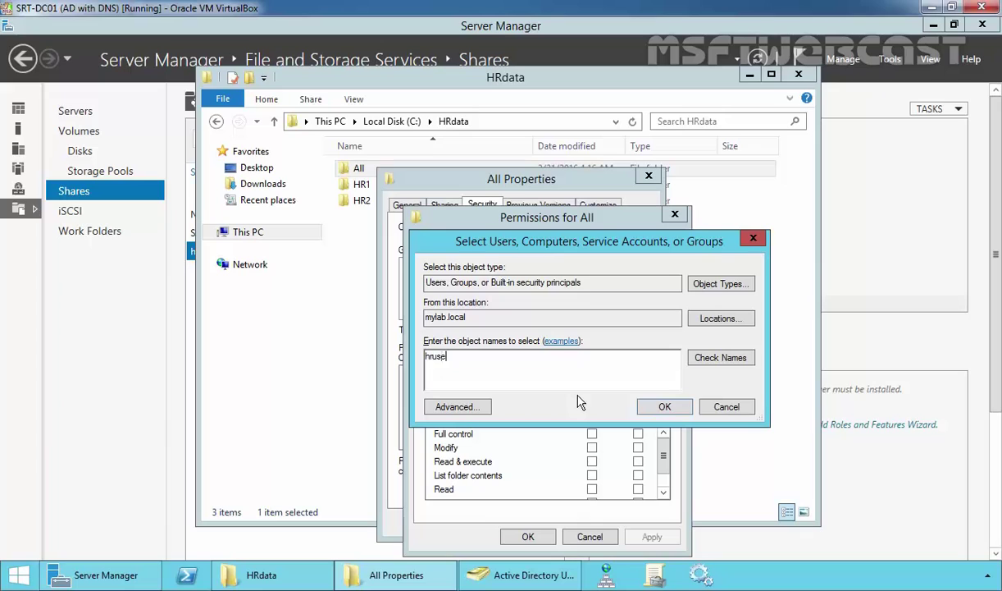
pyautogui.write('rs')
pyautogui.hotkey('ctrl', 'k')
pyautogui.click(665, 406)
pyautogui.click(527, 536)
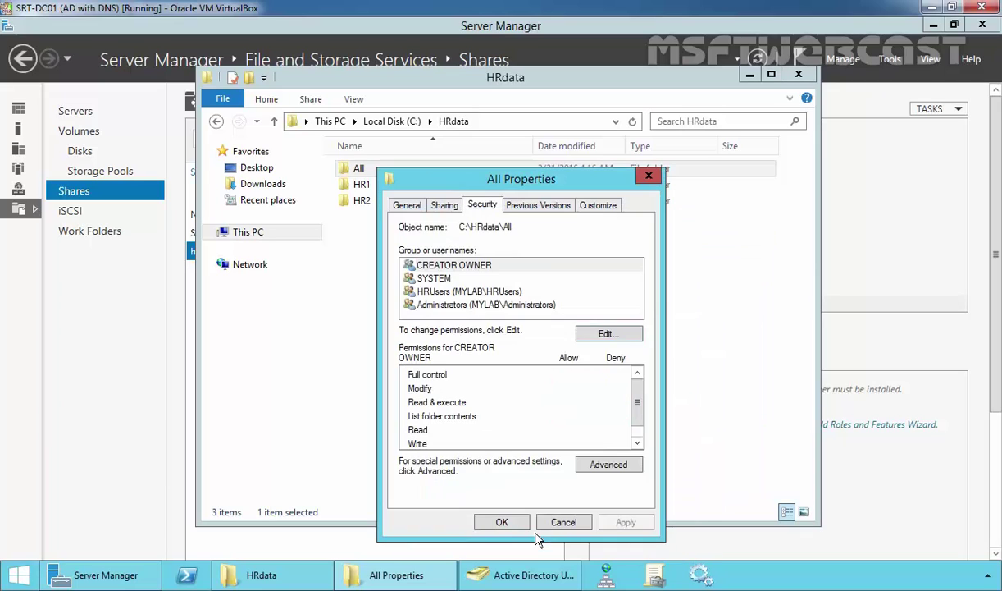
pyautogui.click(499, 523)
pyautogui.click(421, 317)
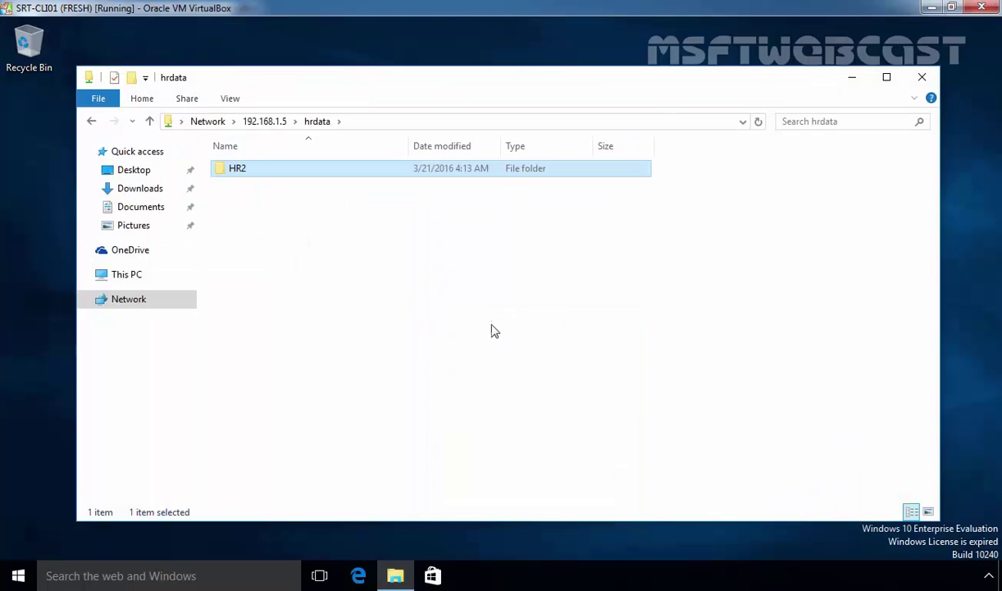
# - Refresh the hrdata share to reveal All beside HR2, then close the window
pyautogui.rightClick(278, 215)
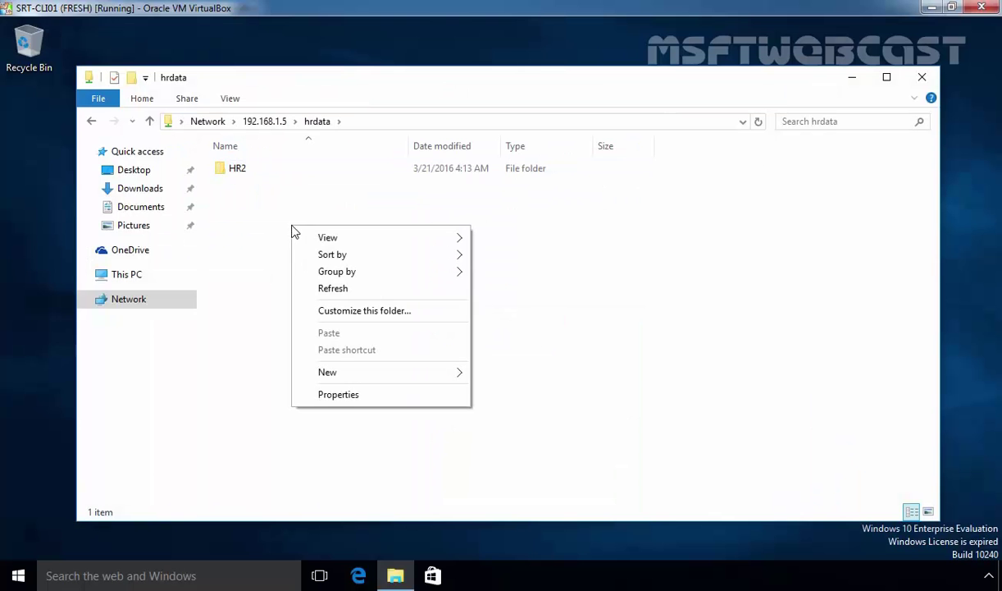
pyautogui.click(314, 291)
pyautogui.click(234, 168)
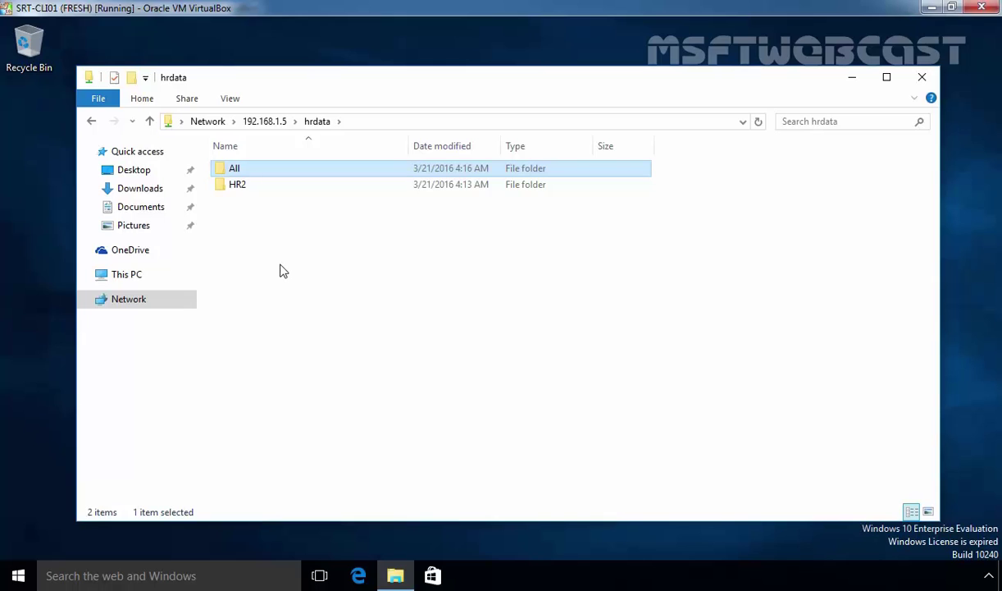
pyautogui.click(921, 77)
pyautogui.click(18, 575)
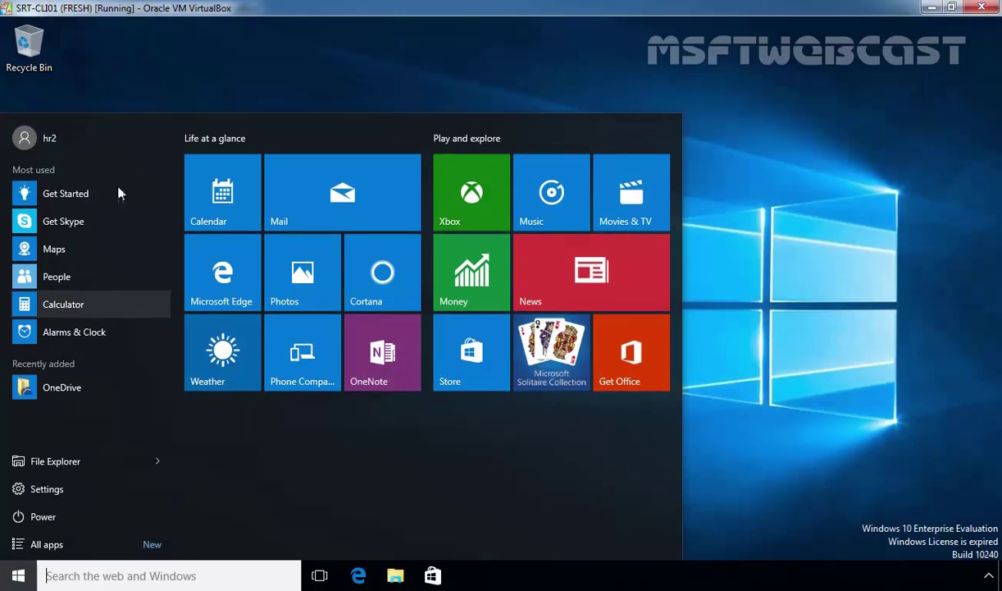
# - Sign out and sign in as Other user hr1 with the account password
pyautogui.click(80, 140)
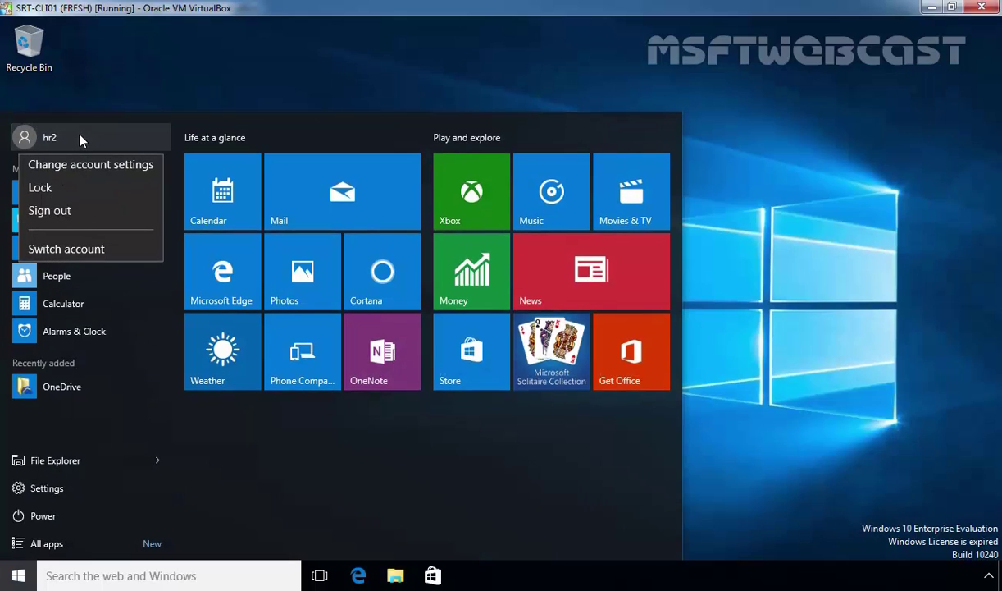
pyautogui.click(74, 211)
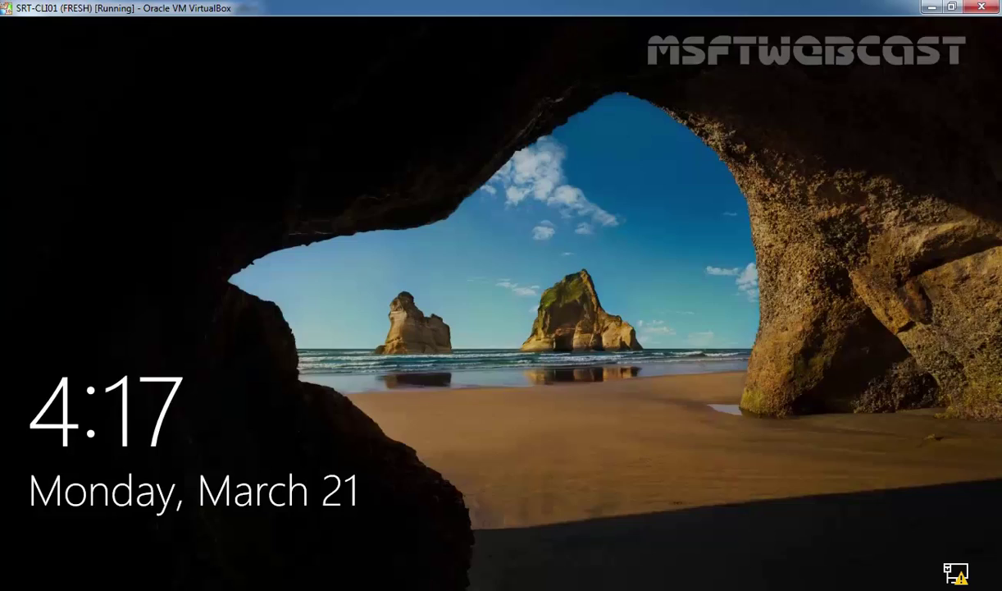
pyautogui.click(529, 320)
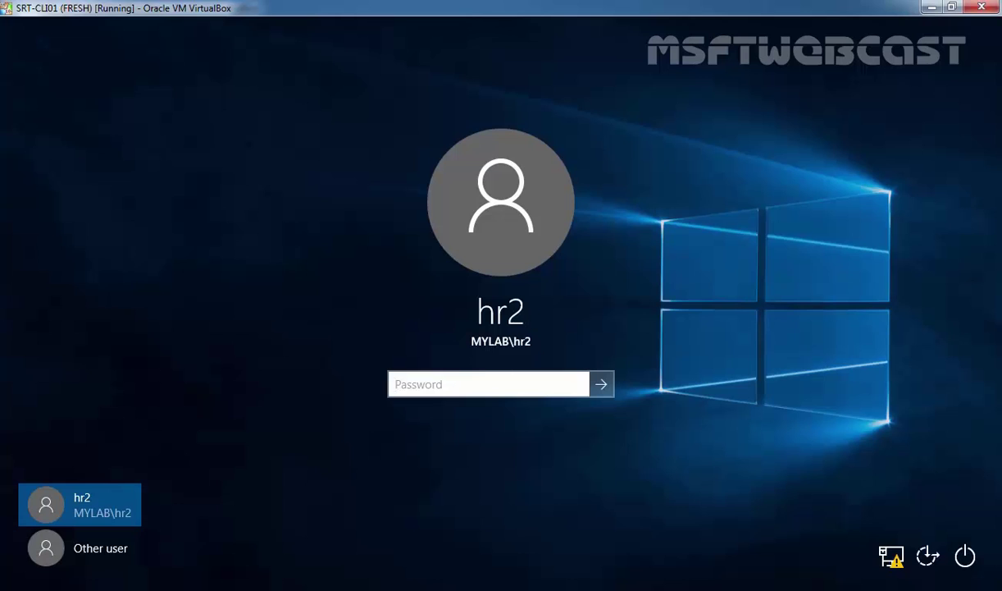
pyautogui.click(65, 561)
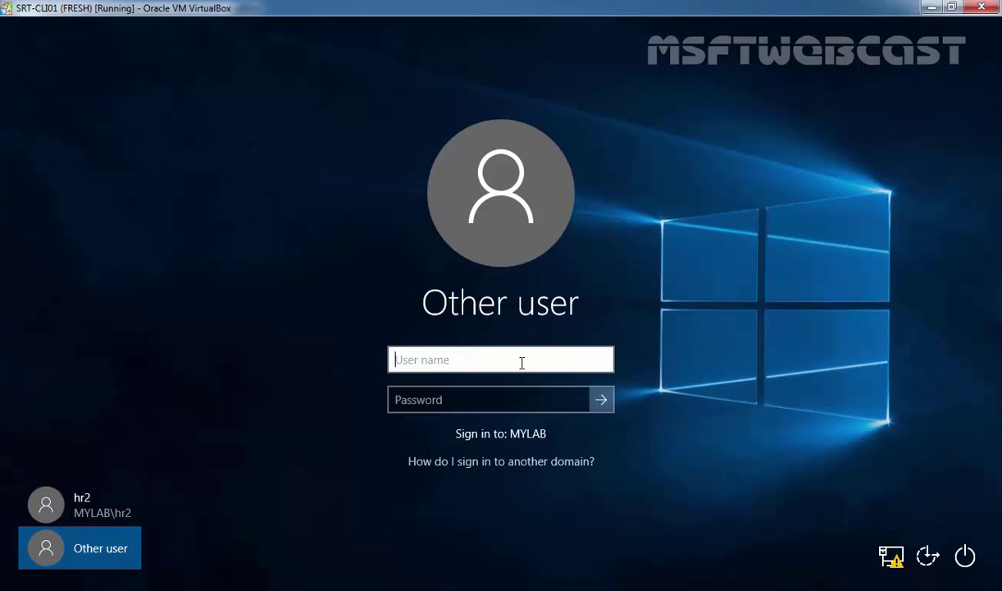
pyautogui.write('hr1')
pyautogui.press('Tab')
pyautogui.write('Pa$$w0rd')
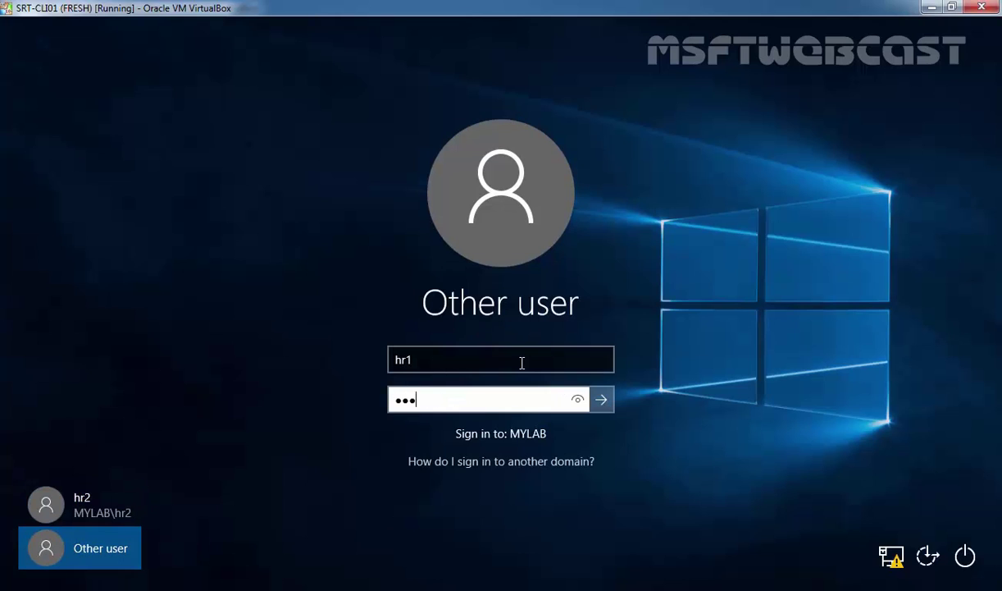
pyautogui.press('Return')
# - Open the hrdata share on 192.168.1.5, which lists only All and HR1
pyautogui.press('super+r')
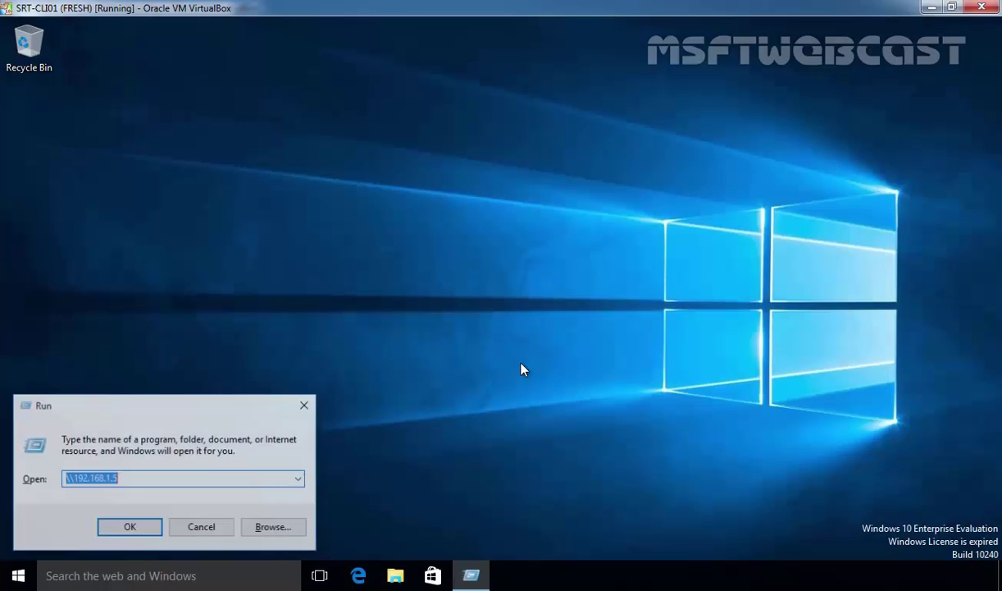
pyautogui.press('Return')
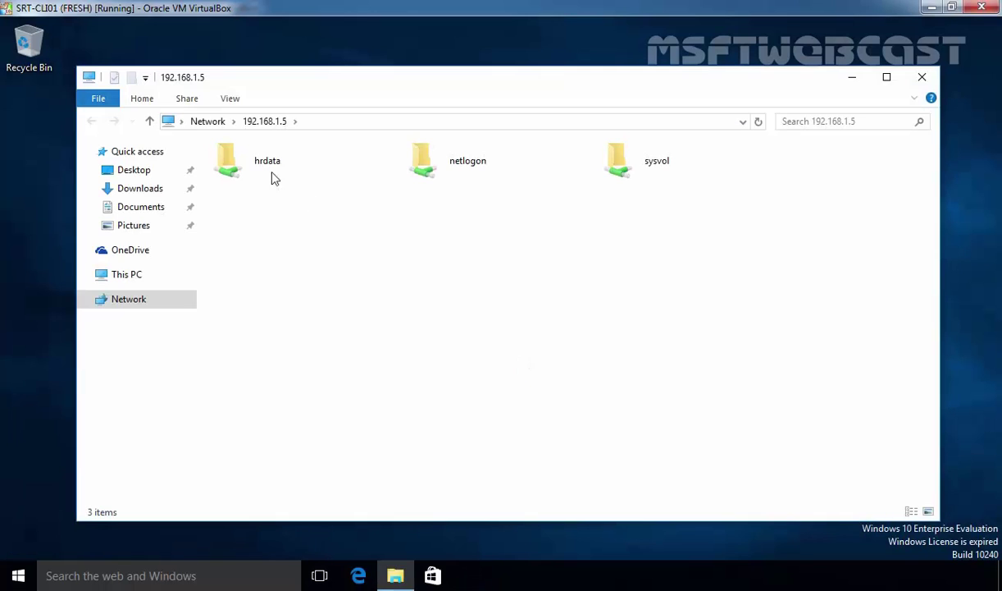
pyautogui.doubleClick(270, 174)
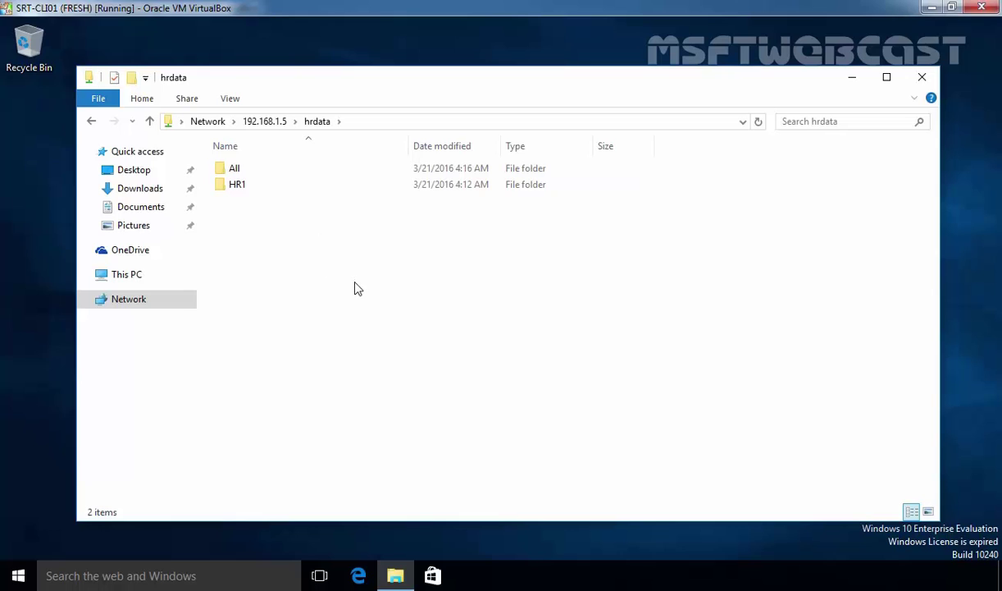
pyautogui.click(230, 174)
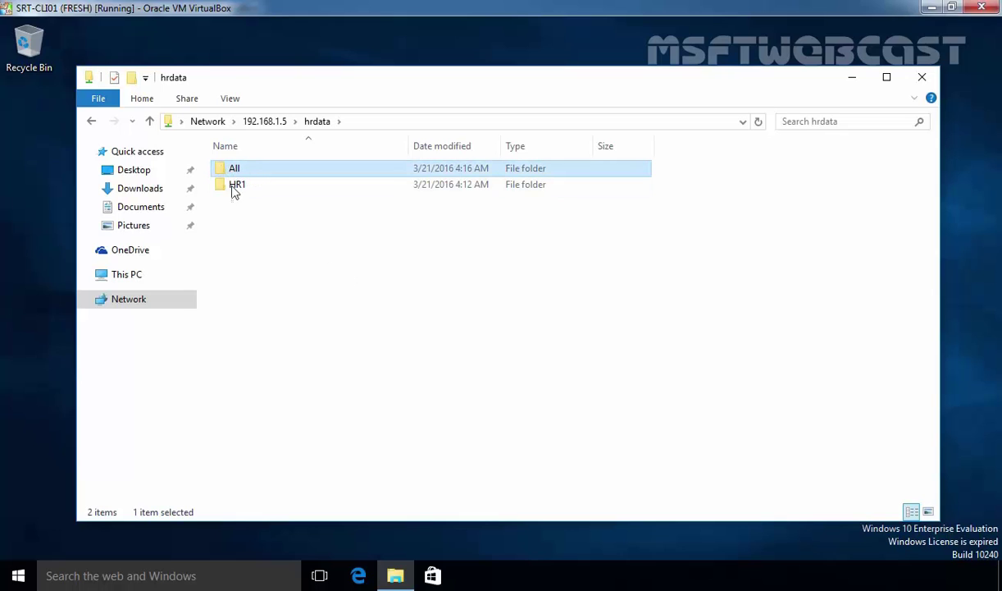
pyautogui.click(235, 187)
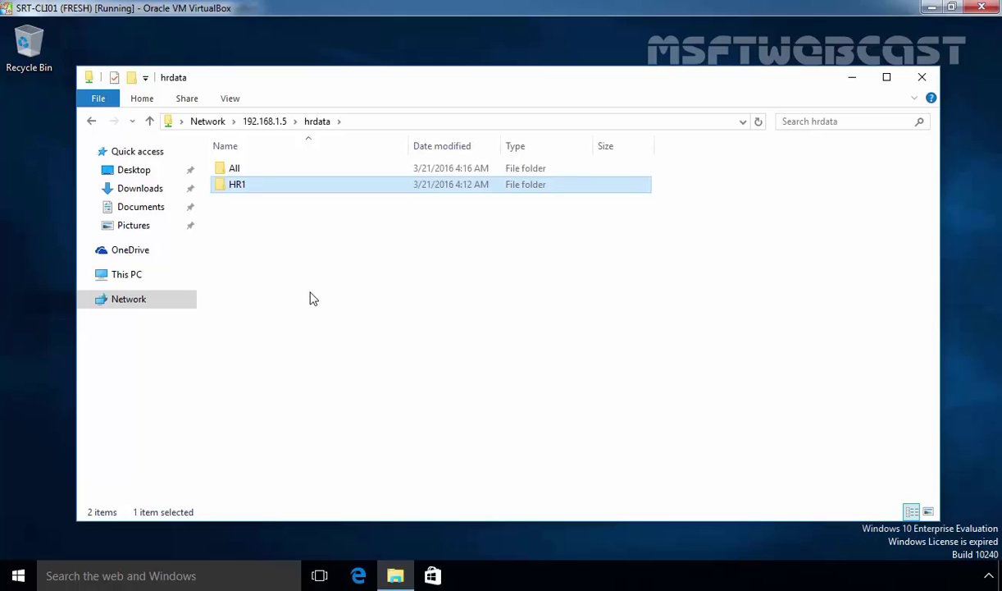